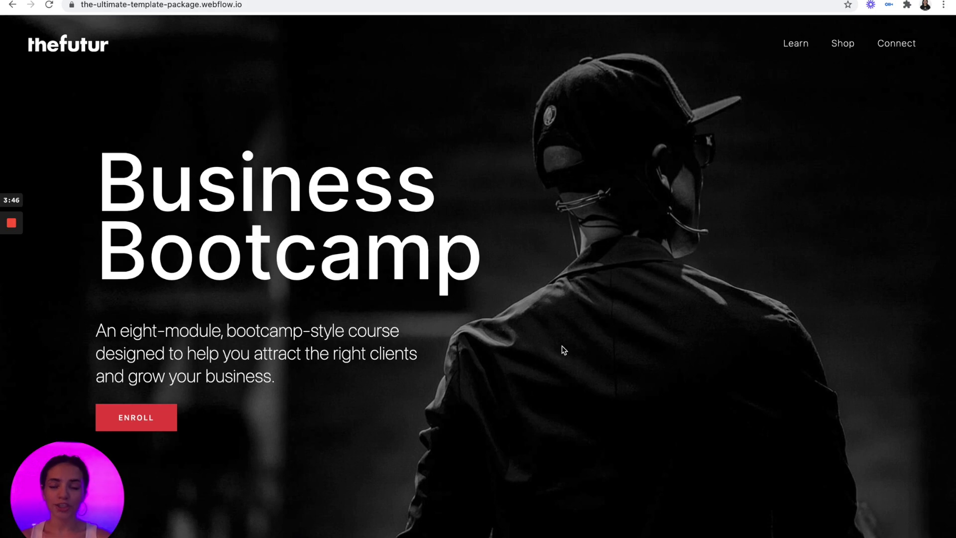
# Open the first payment-plan checkout in the template's pricing section, then close it.
pyautogui.scroll(-10, 563, 350)
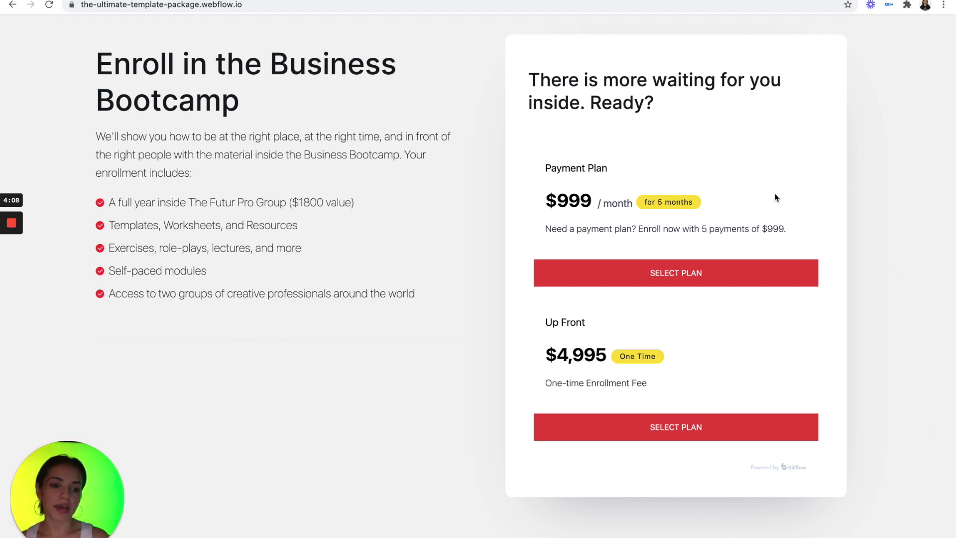
pyautogui.click(742, 274)
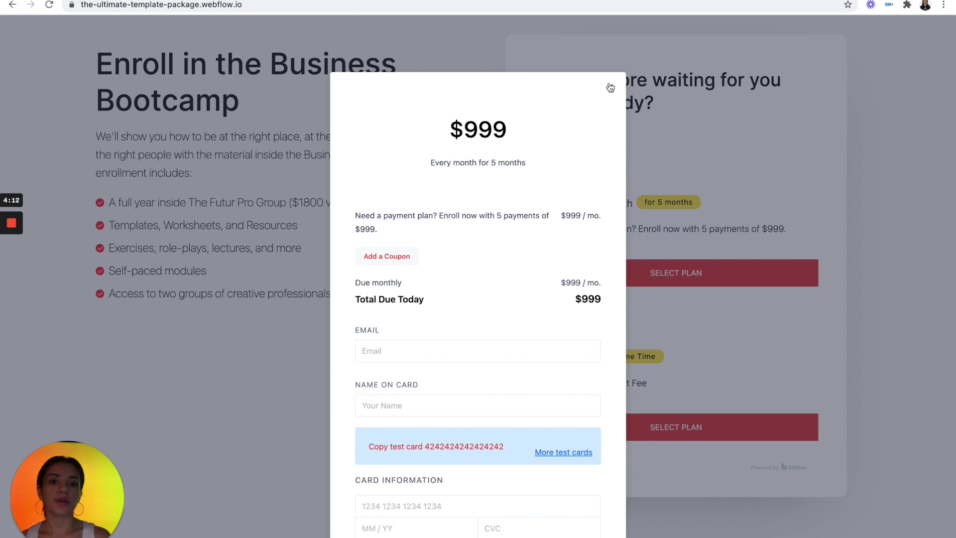
pyautogui.click(610, 88)
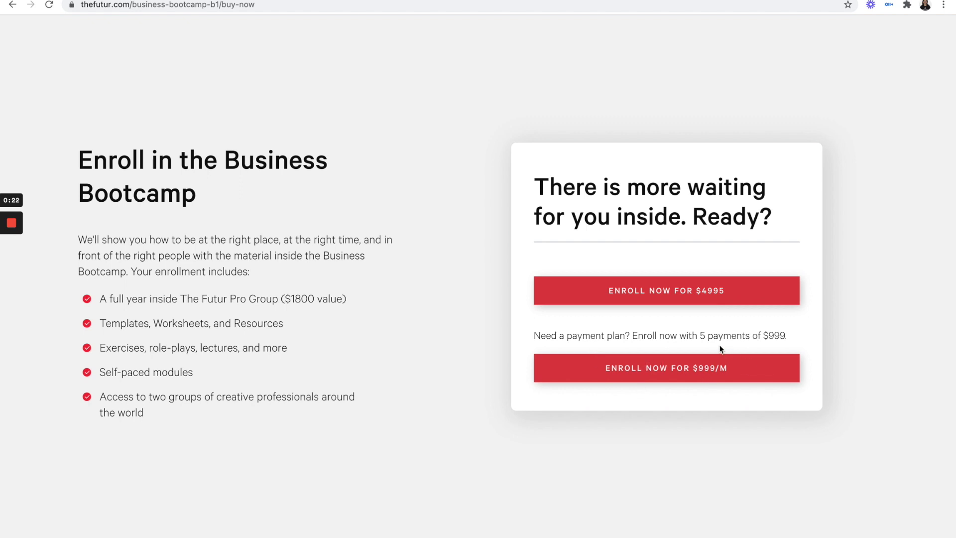
# Highlight the 'Need a payment plan?' sentence on the enroll page.
pyautogui.moveTo(701, 337); pyautogui.dragTo(803, 344)
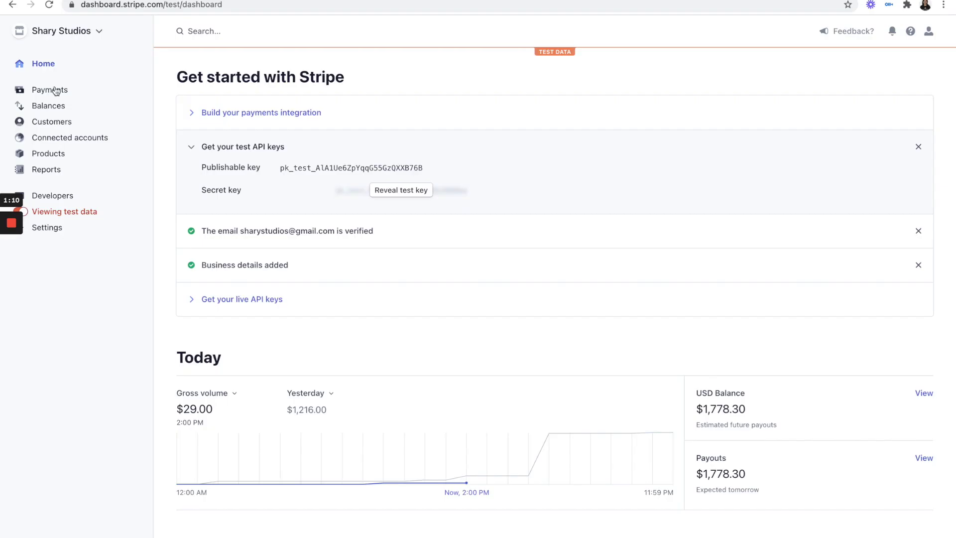
# Create a new product named 'Business Bootcamp' with the description 'Pay up front'.
pyautogui.click(53, 155)
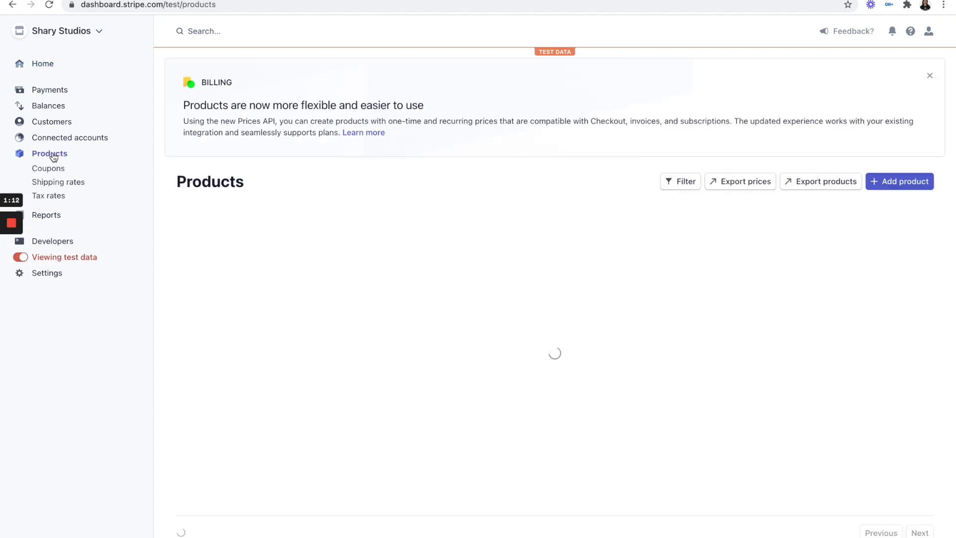
pyautogui.click(922, 184)
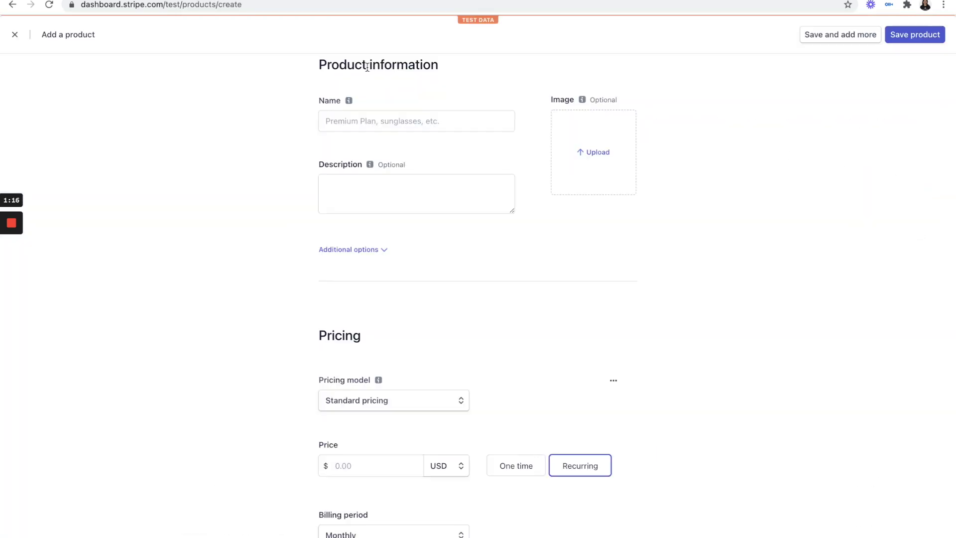
pyautogui.click(358, 120)
pyautogui.write('Business')
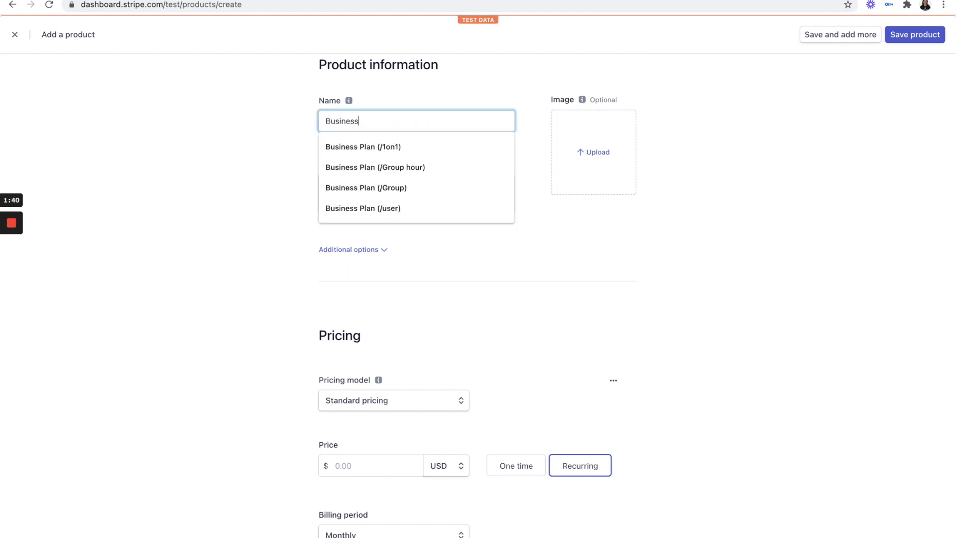
pyautogui.write(' Bootcamp')
pyautogui.click(416, 193)
pyautogui.write('Pay ')
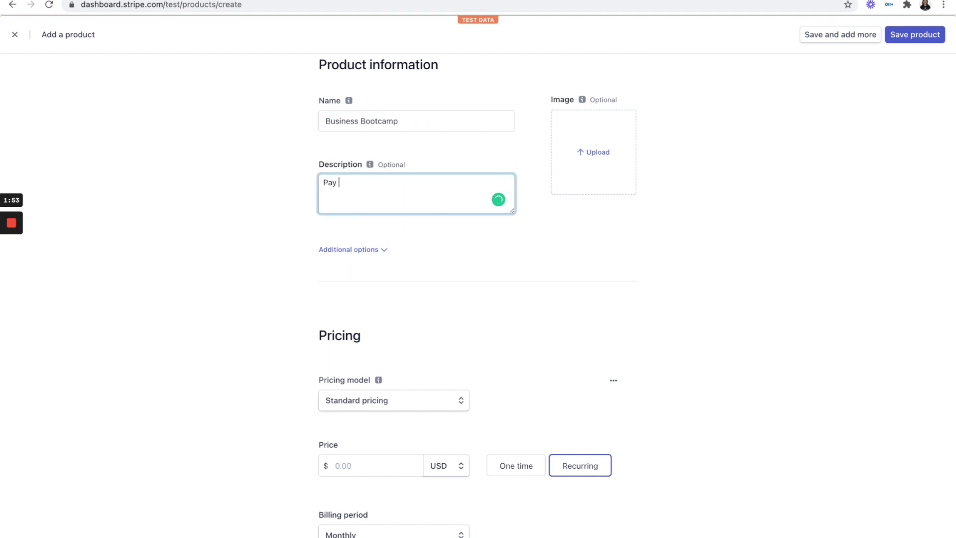
pyautogui.write('up front')
pyautogui.click(421, 249)
# Give the product a one-time price of 4995.
pyautogui.scroll(-4, 387, 278)
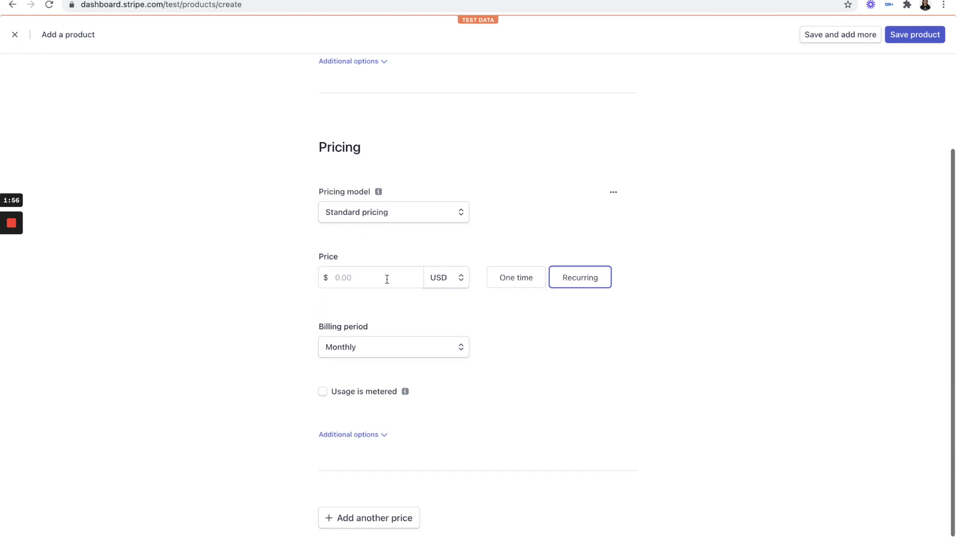
pyautogui.click(387, 279)
pyautogui.click(282, 251)
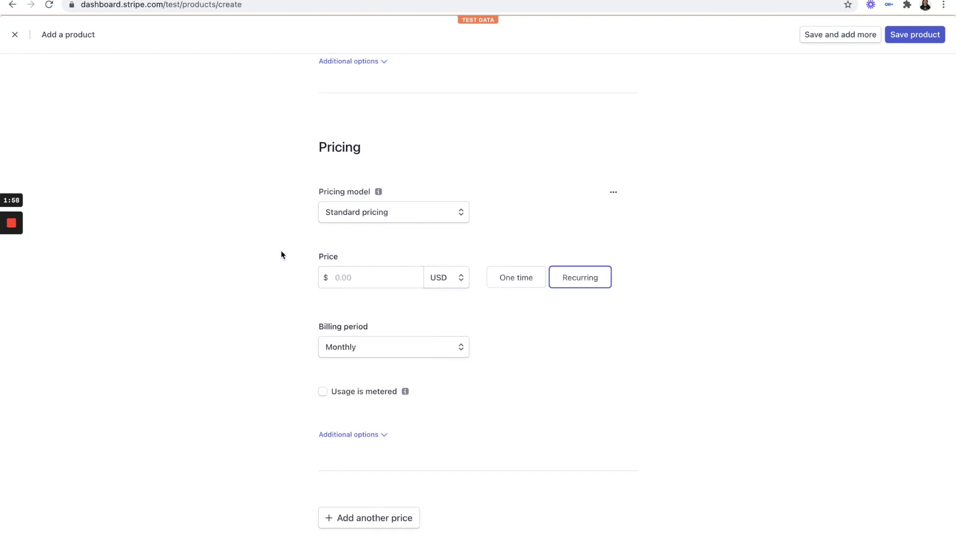
pyautogui.click(527, 275)
pyautogui.click(346, 348)
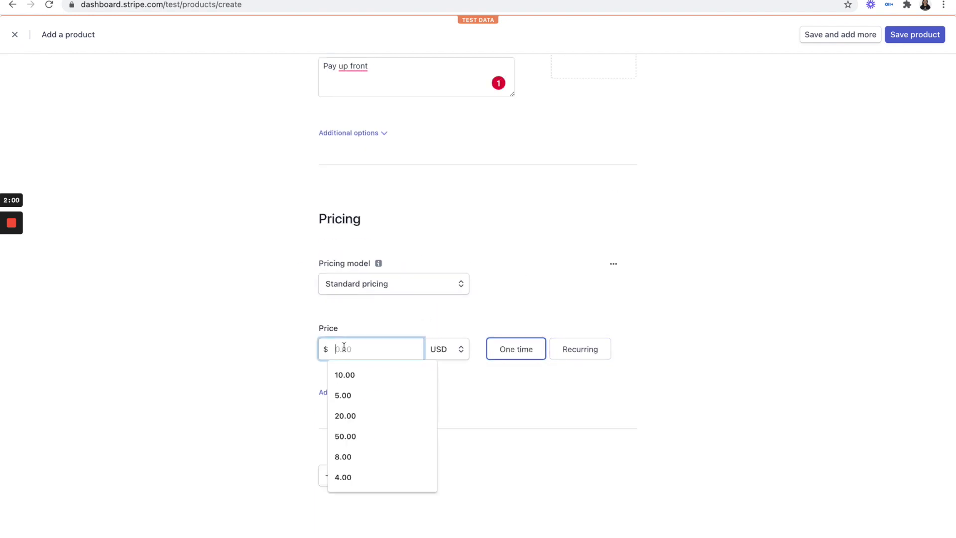
pyautogui.write('4995')
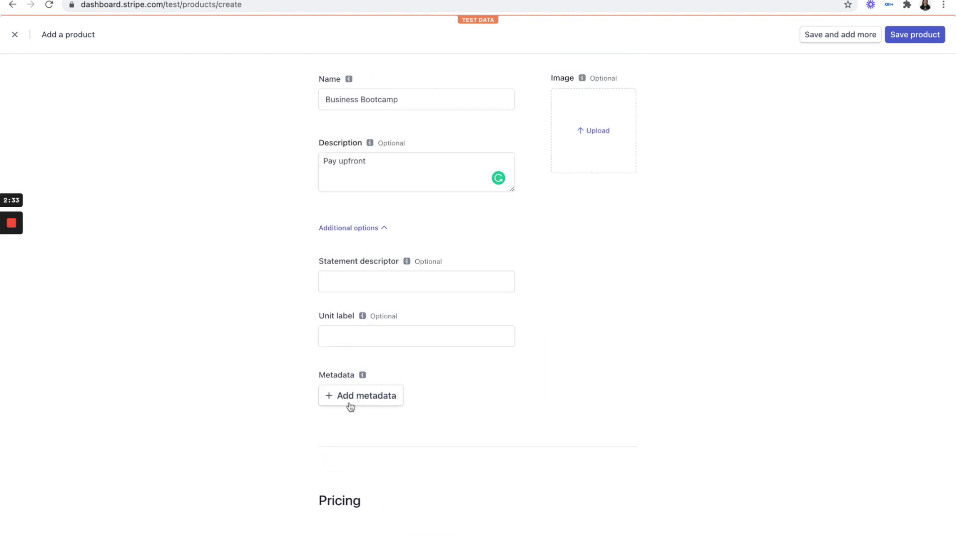
# Add metadata sb_service Futur and sb_tier Up Front, then save and add another product.
pyautogui.click(351, 407)
pyautogui.write('sb')
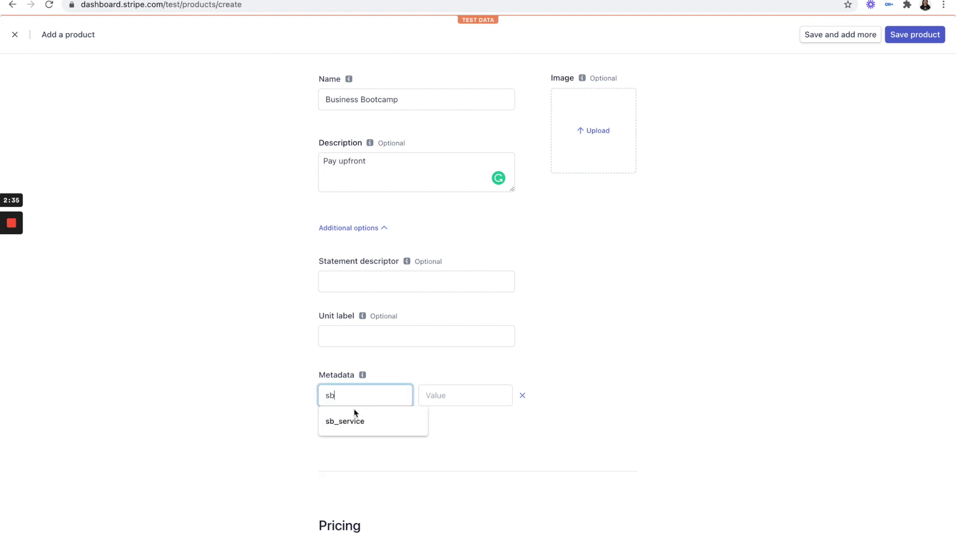
pyautogui.click(355, 421)
pyautogui.click(448, 399)
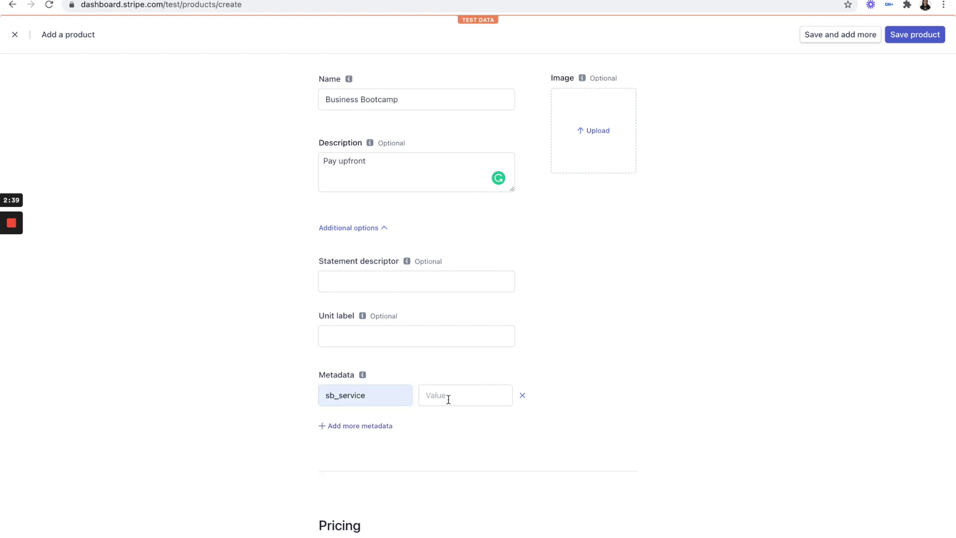
pyautogui.click(448, 395)
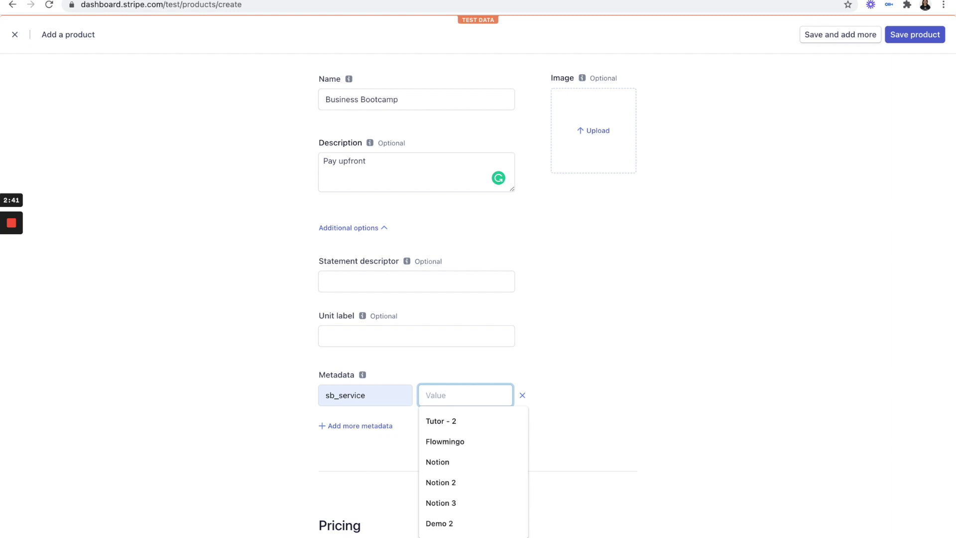
pyautogui.write('Futur')
pyautogui.click(333, 426)
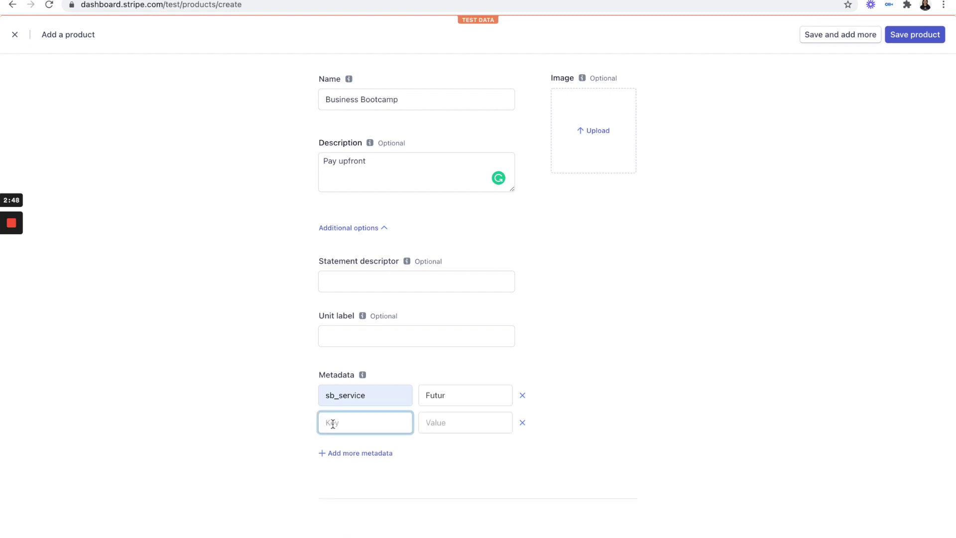
pyautogui.write('sb_tier')
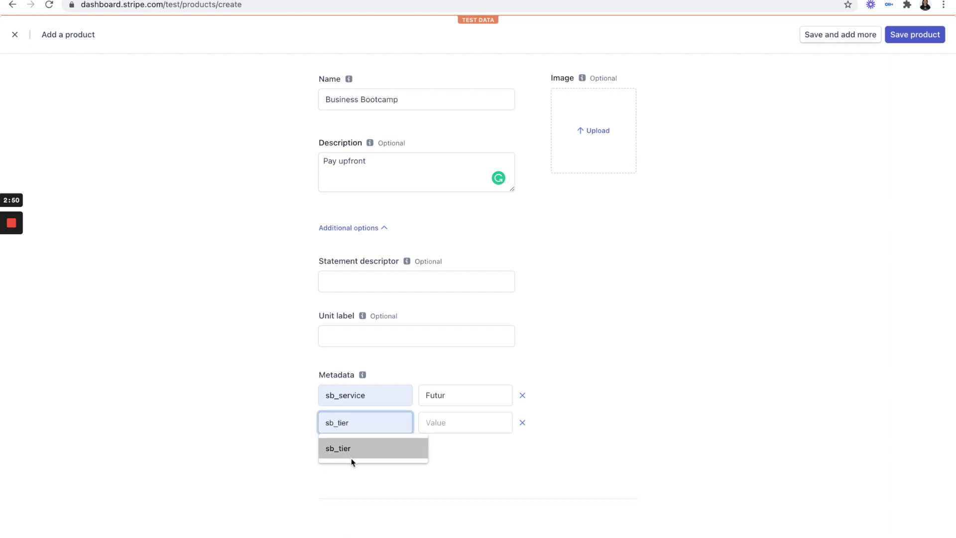
pyautogui.click(351, 451)
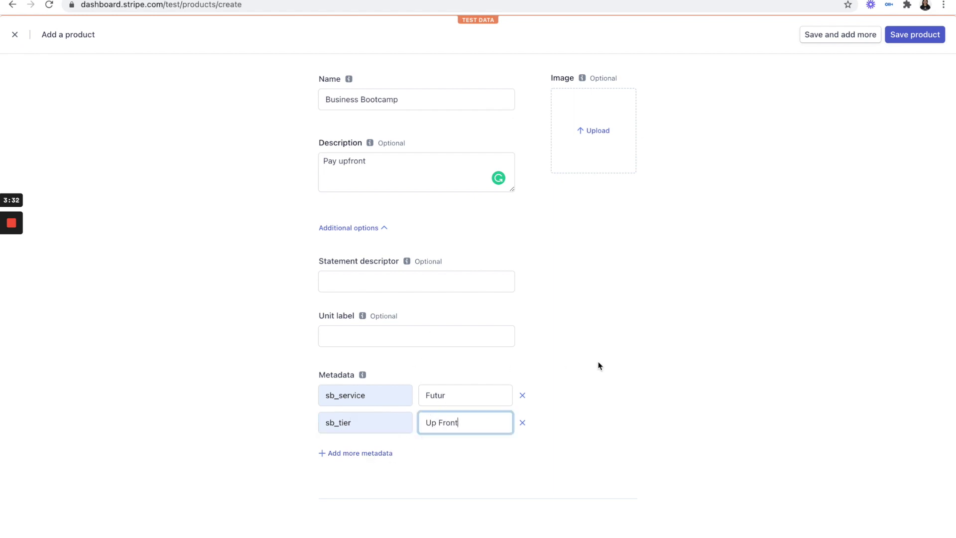
pyautogui.click(600, 367)
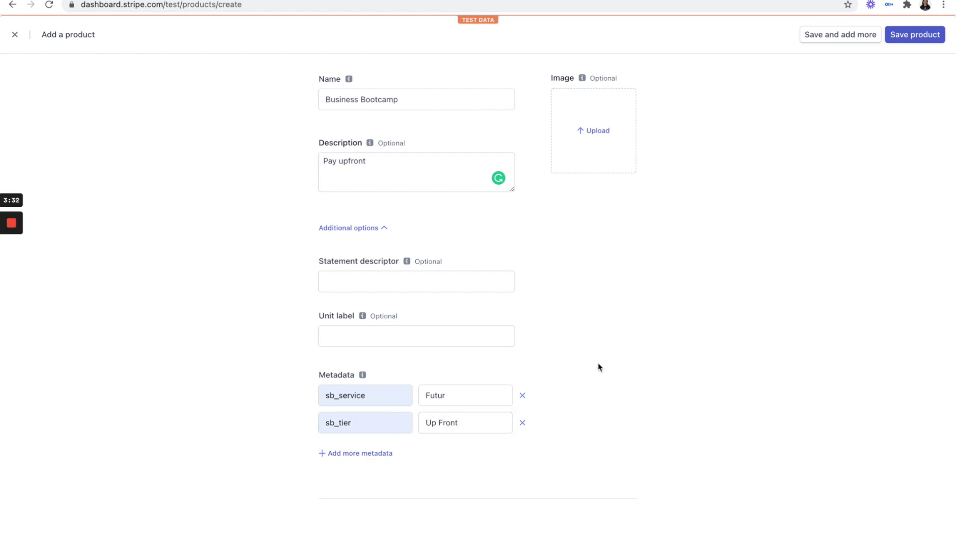
pyautogui.scroll(-10, 548, 312)
pyautogui.scroll(10, 548, 312)
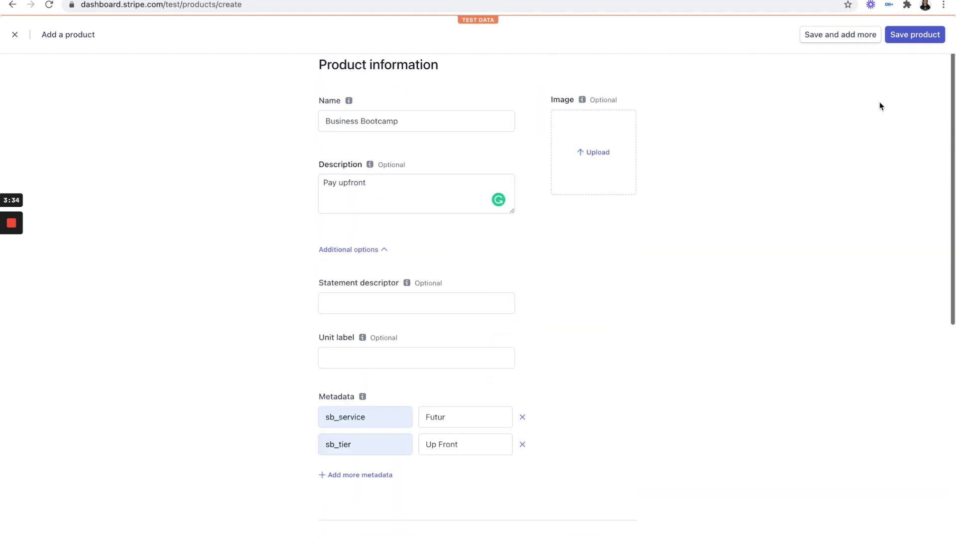
pyautogui.click(855, 35)
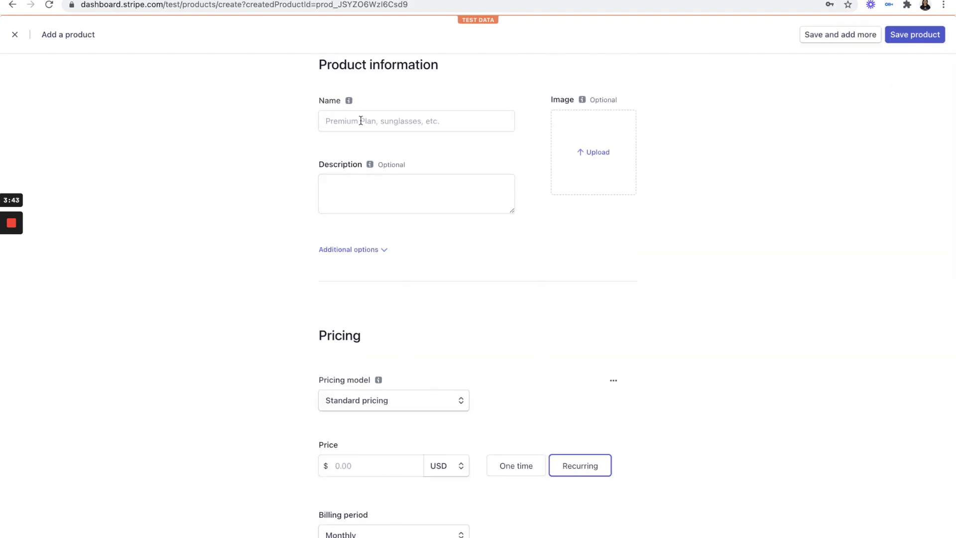
# Name the next product 'Business Bootcamp | Plan' and paste the payment-plan sentence as its description.
pyautogui.click(361, 122)
pyautogui.write('B')
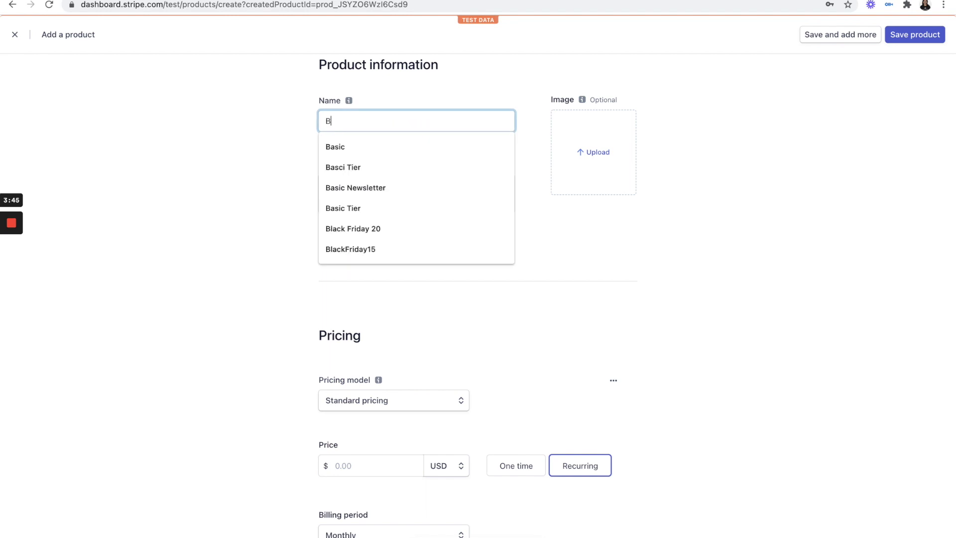
pyautogui.write('usiness Bootc')
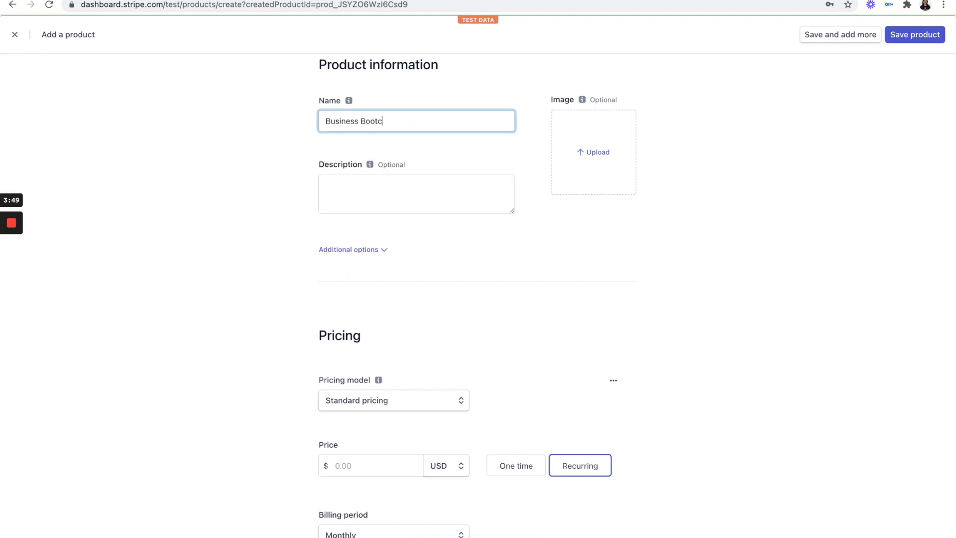
pyautogui.write('amp | Pla')
pyautogui.write('n')
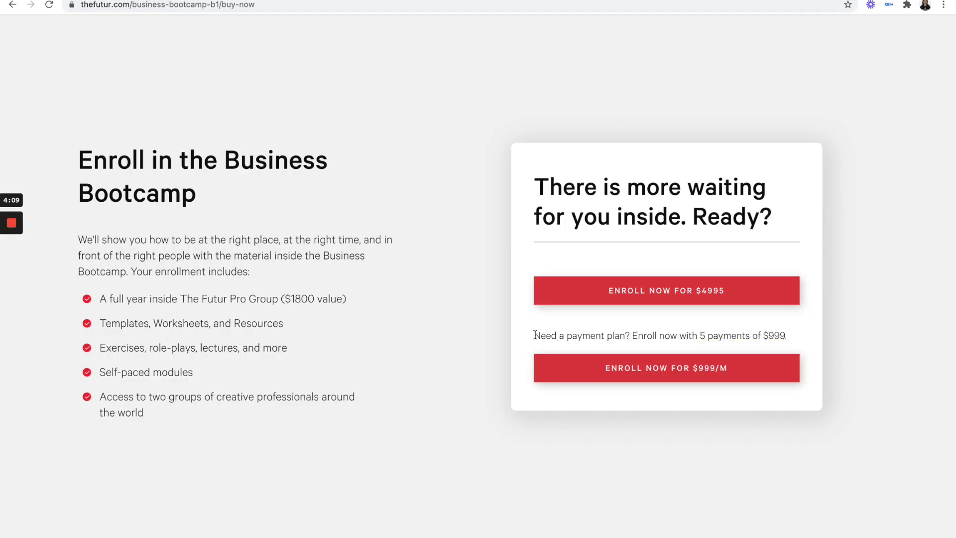
pyautogui.moveTo(534, 336); pyautogui.dragTo(783, 331)
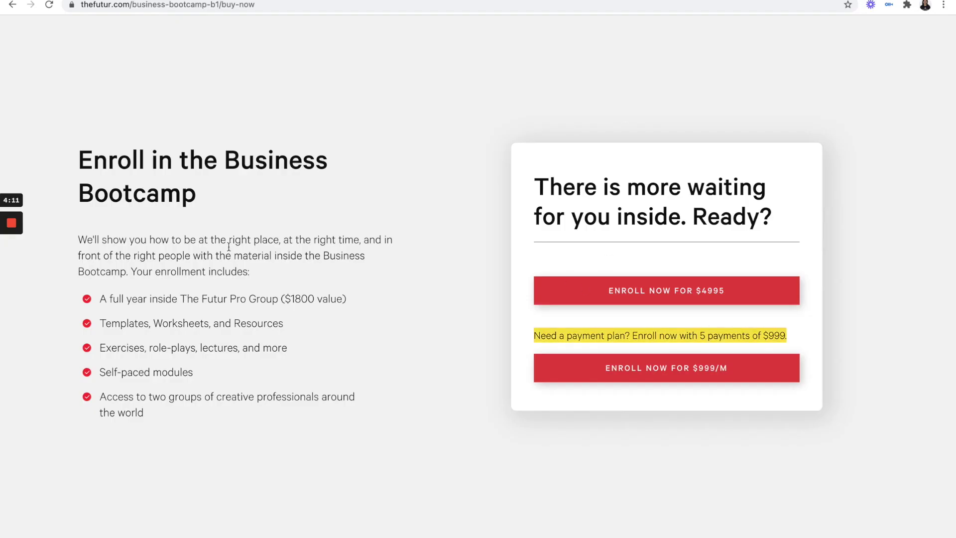
pyautogui.hotkey('ctrl', 'Tab')
pyautogui.hotkey('ctrl', 'a')
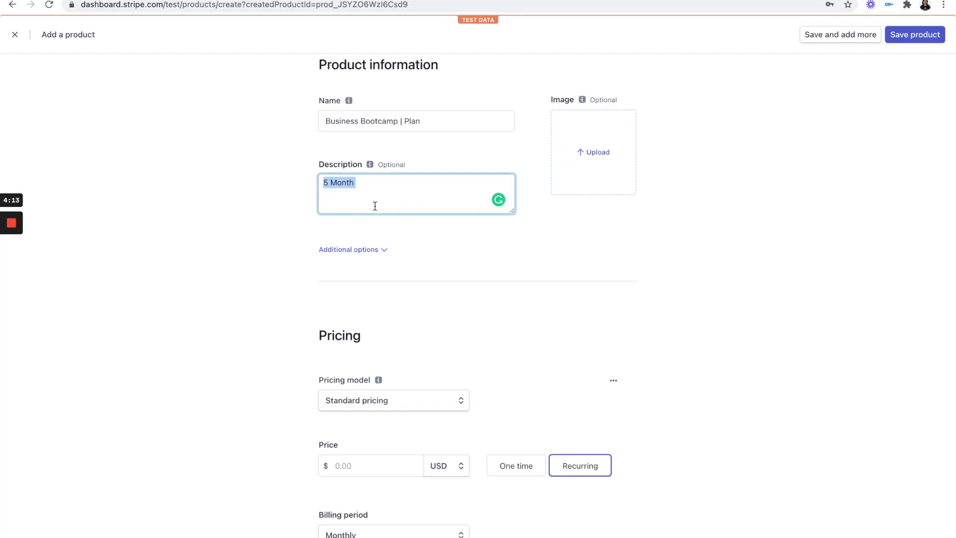
pyautogui.hotkey('ctrl', 'v')
pyautogui.click(238, 194)
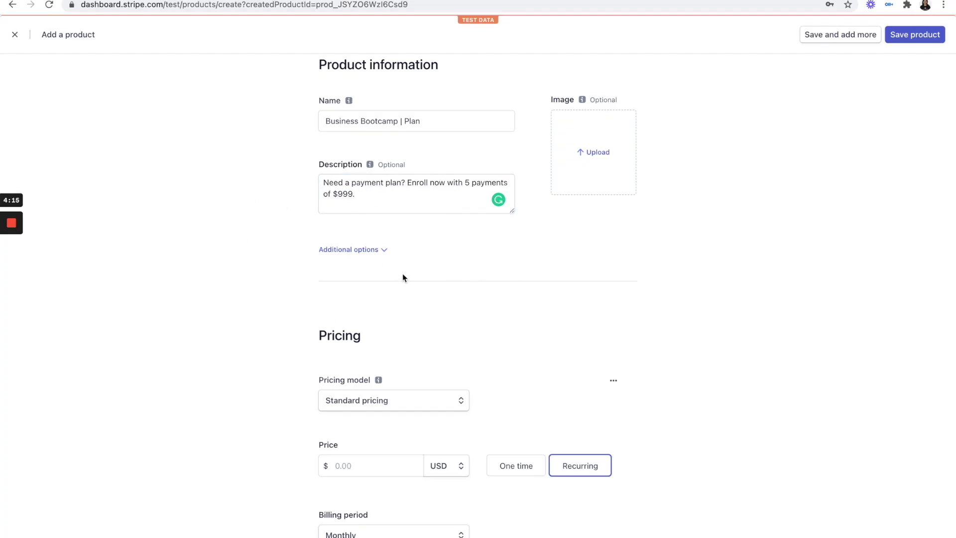
# Set the product's recurring monthly price to 999.00.
pyautogui.click(364, 251)
pyautogui.click(364, 251)
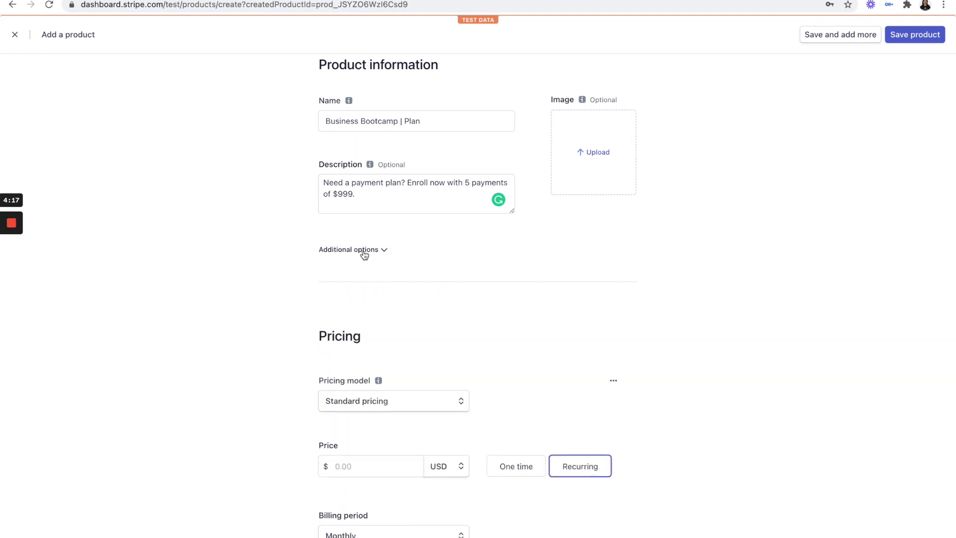
pyautogui.scroll(-5, 369, 252)
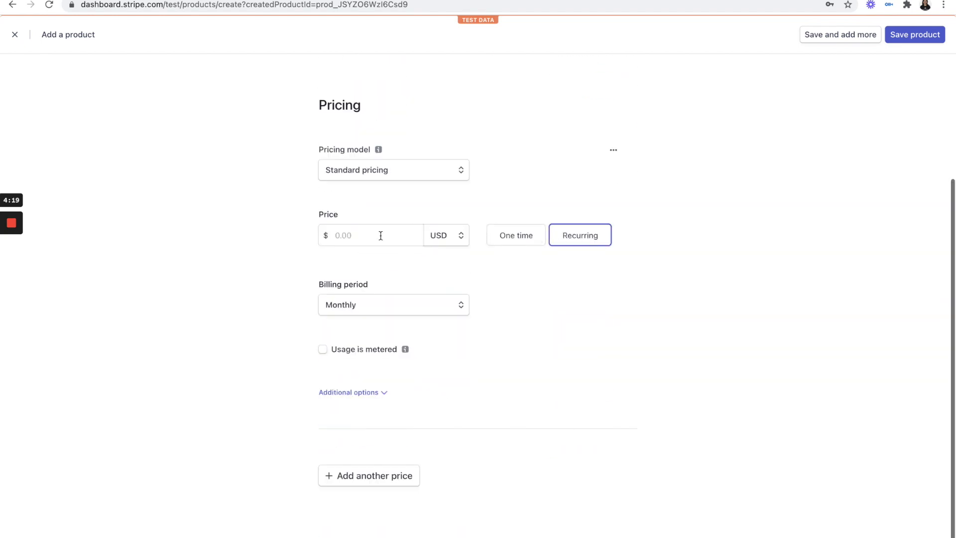
pyautogui.click(380, 235)
pyautogui.click(381, 205)
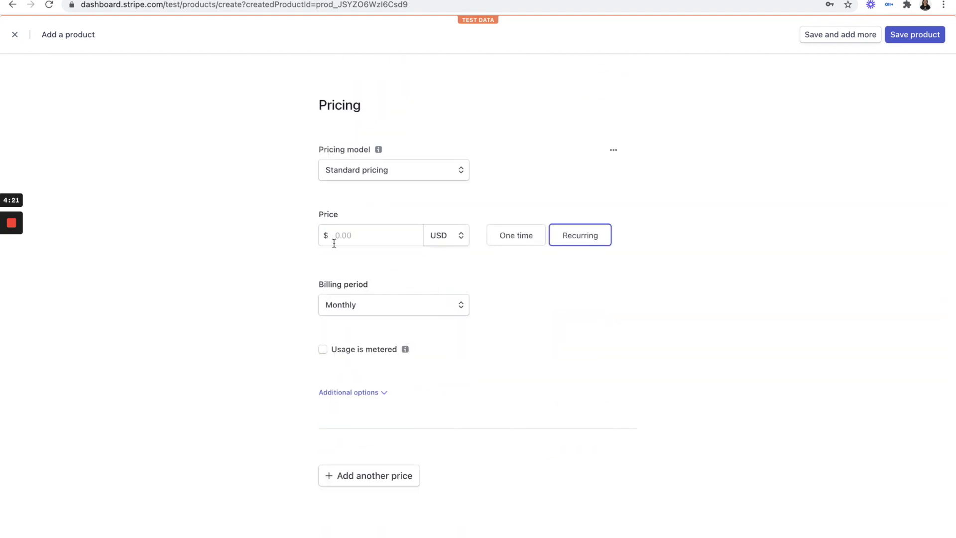
pyautogui.click(336, 238)
pyautogui.write('999.00')
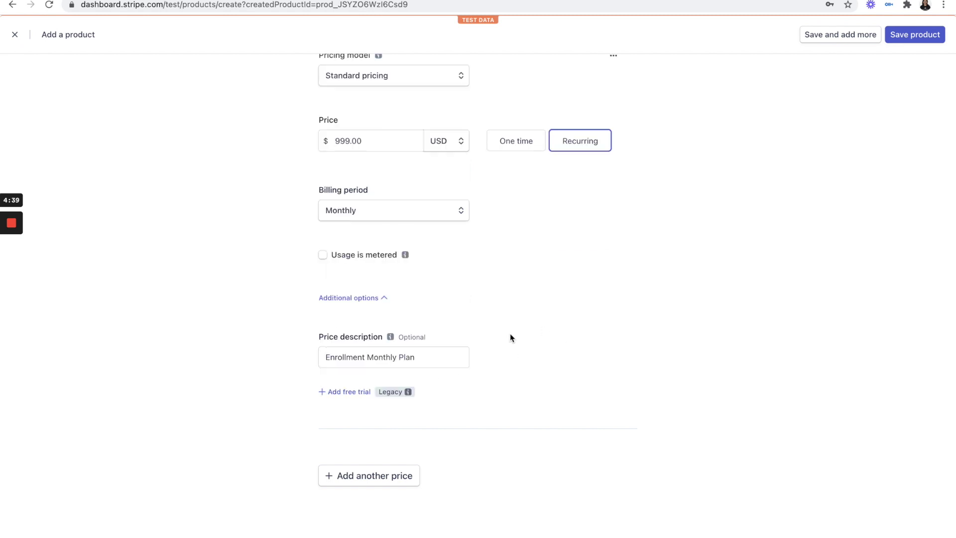
# Add metadata sb_service Futur and sb_tier Payment Plan to the plan product.
pyautogui.scroll(7, 510, 335)
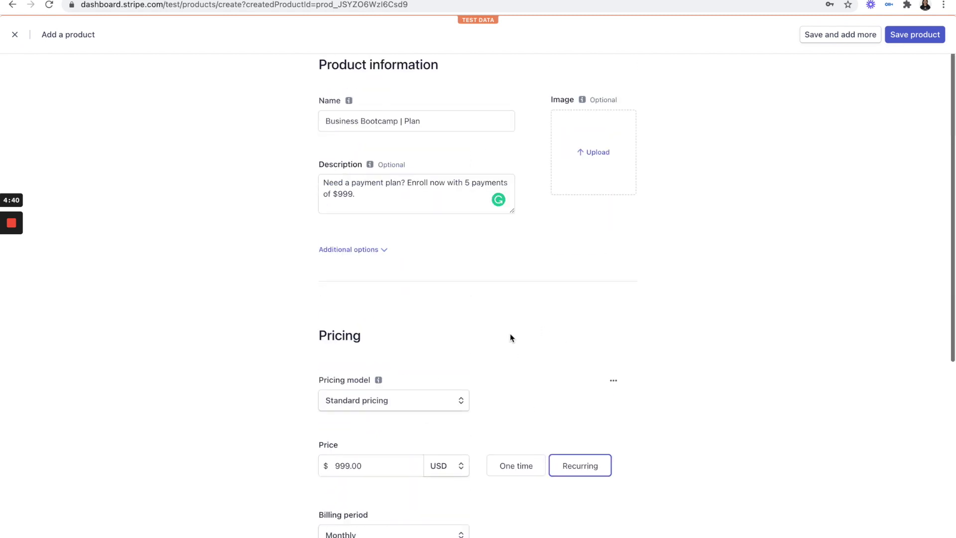
pyautogui.click(373, 250)
pyautogui.click(368, 426)
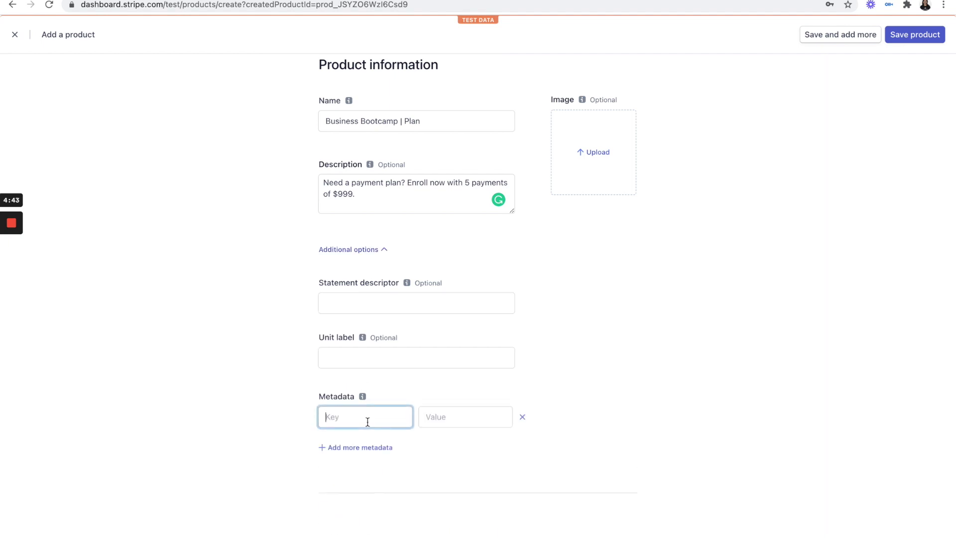
pyautogui.write('sb_service')
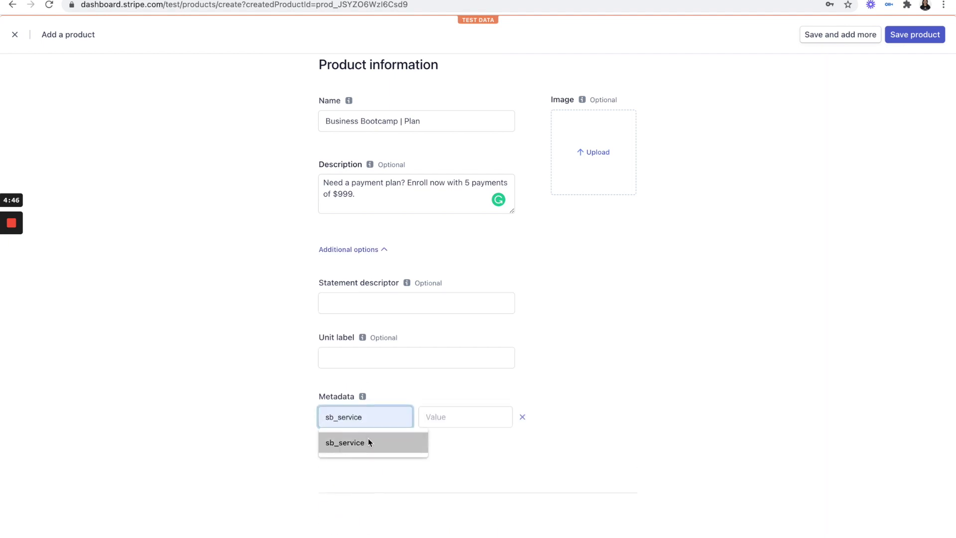
pyautogui.click(369, 443)
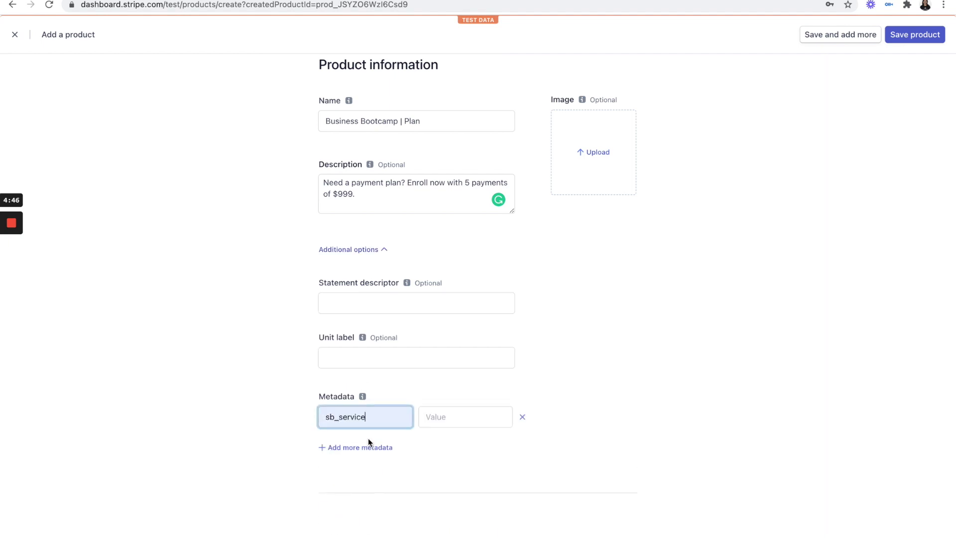
pyautogui.click(443, 418)
pyautogui.write('Futur')
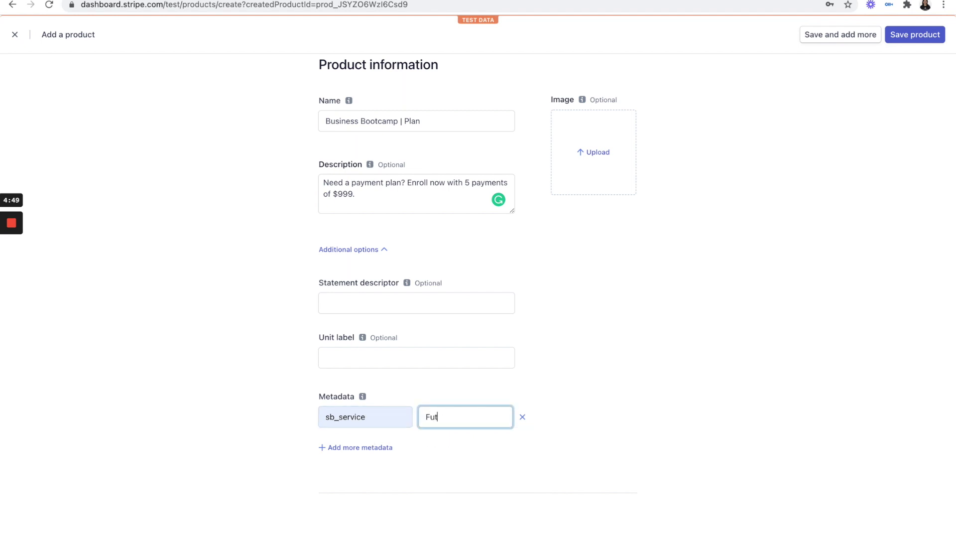
pyautogui.click(337, 448)
pyautogui.write('sb_tier')
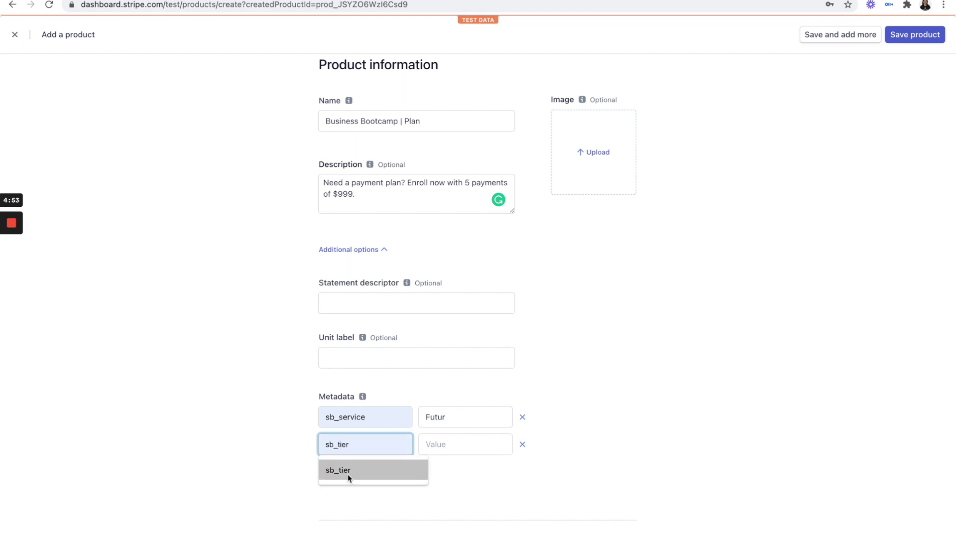
pyautogui.click(351, 477)
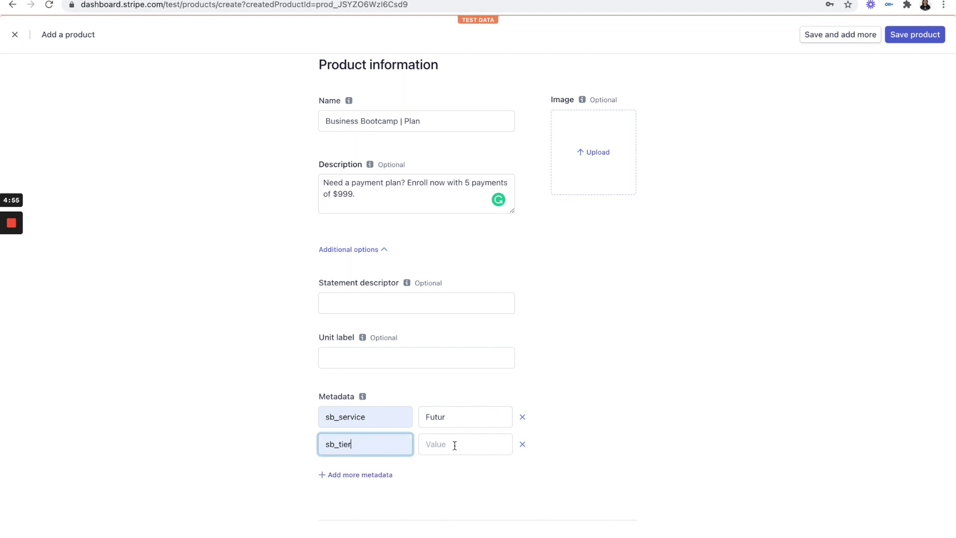
pyautogui.click(455, 444)
pyautogui.write('Payment Plan')
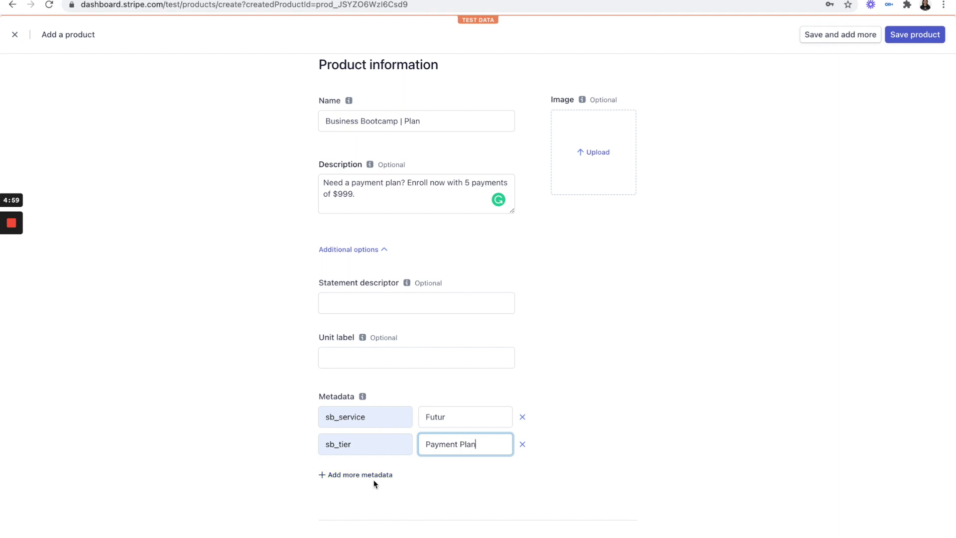
# Add sb_plan_iterations 5 metadata and save the product.
pyautogui.click(359, 477)
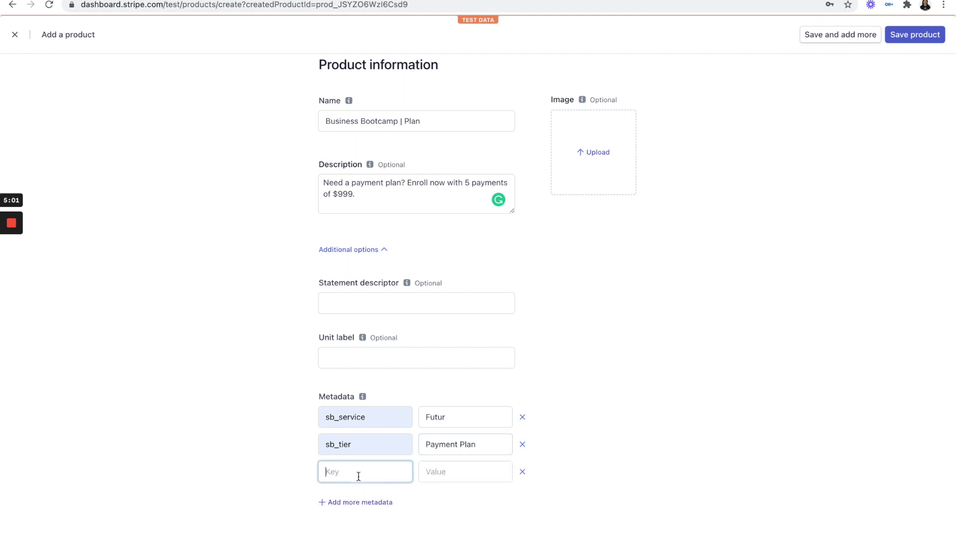
pyautogui.scroll(-3, 349, 476)
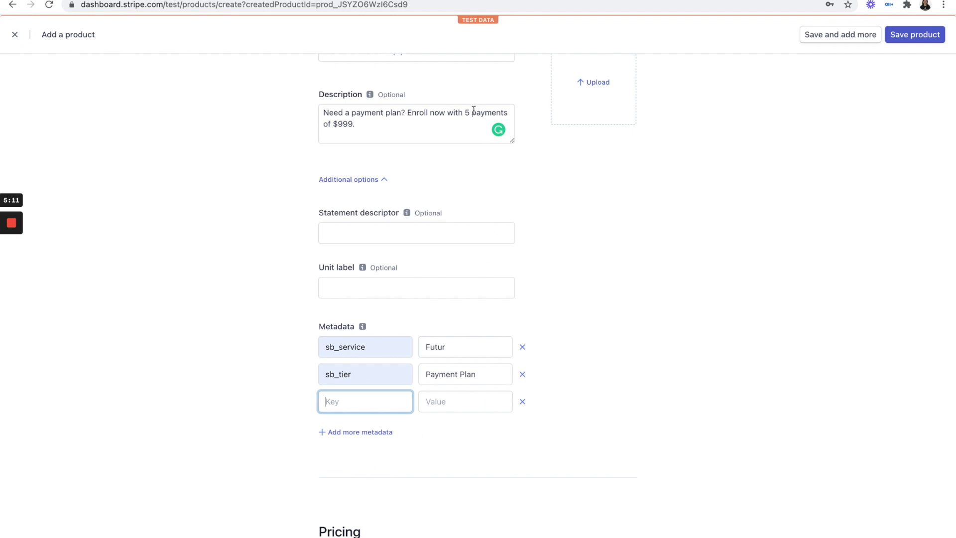
pyautogui.write('sb_plan_iterations')
pyautogui.click(442, 400)
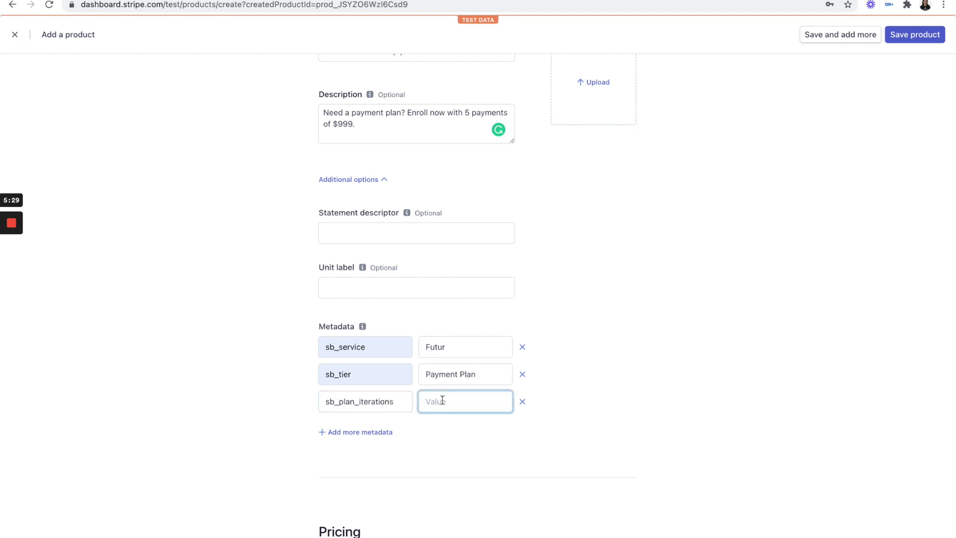
pyautogui.write('5')
pyautogui.click(626, 360)
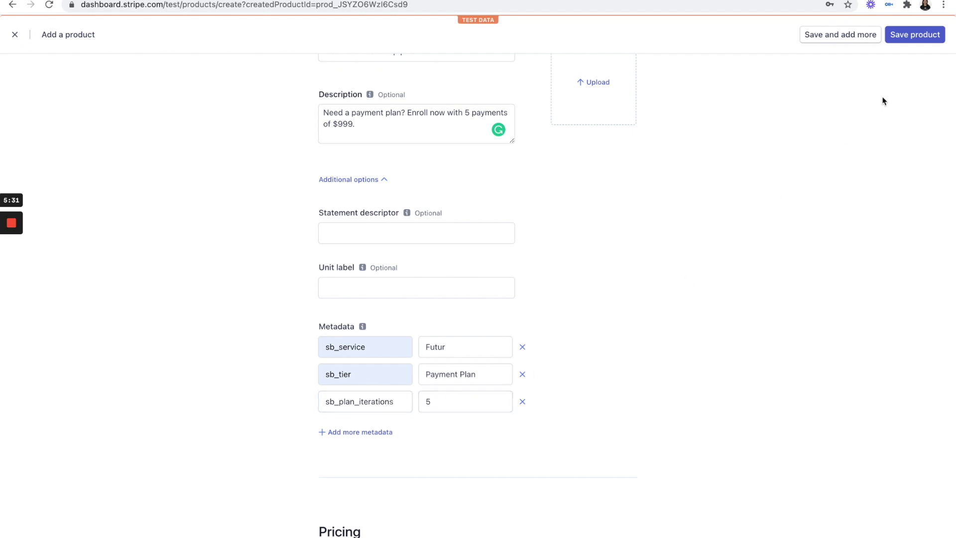
pyautogui.click(921, 37)
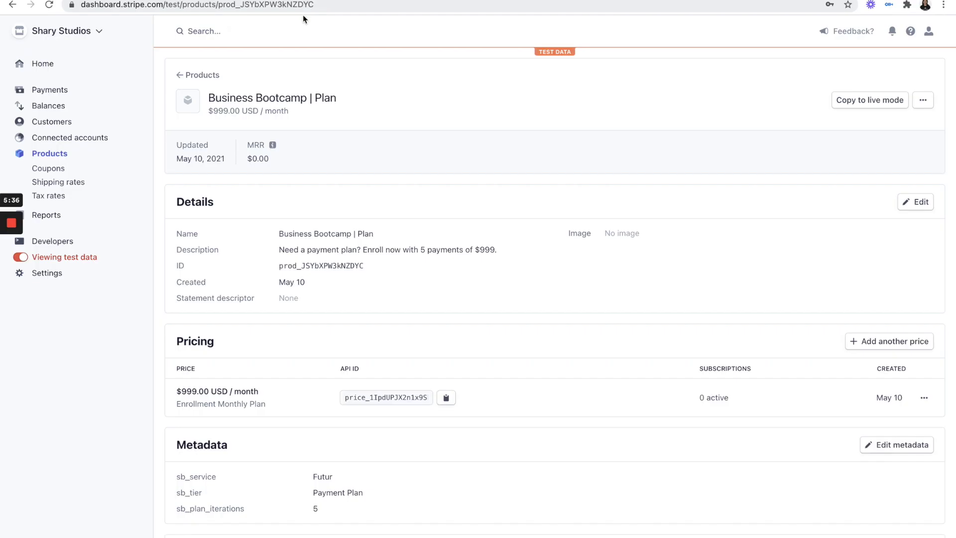
# Log in to Billflow and start a new pricing page.
pyautogui.hotkey('ctrl', 'Tab')
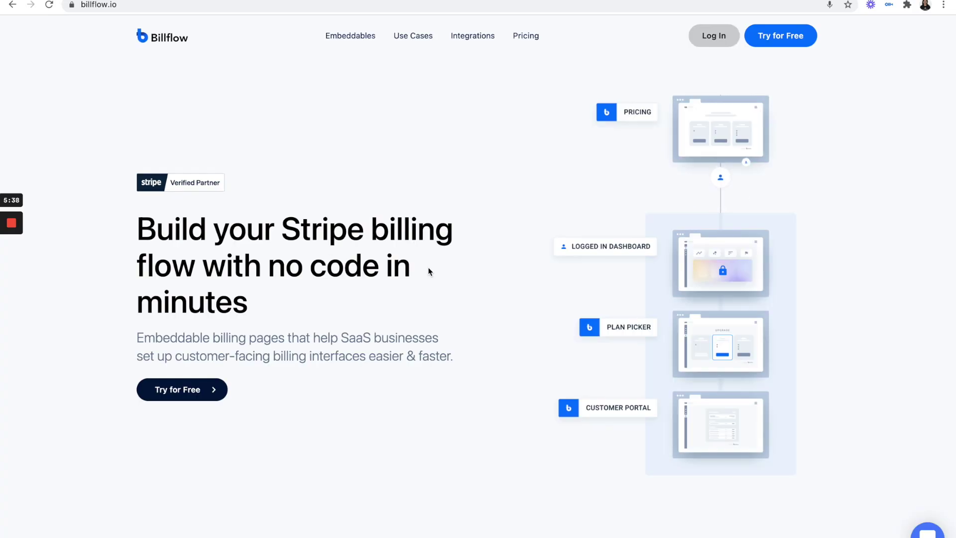
pyautogui.click(720, 39)
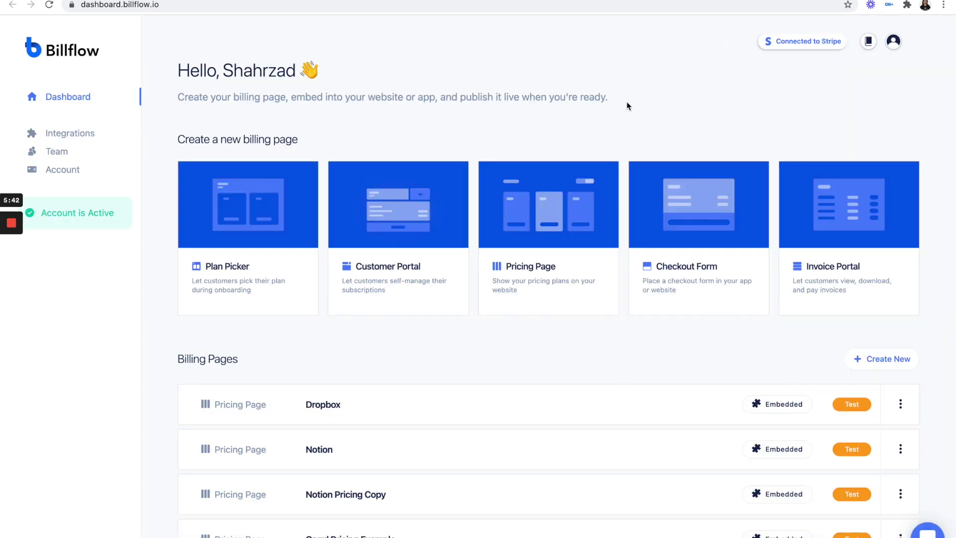
pyautogui.click(554, 241)
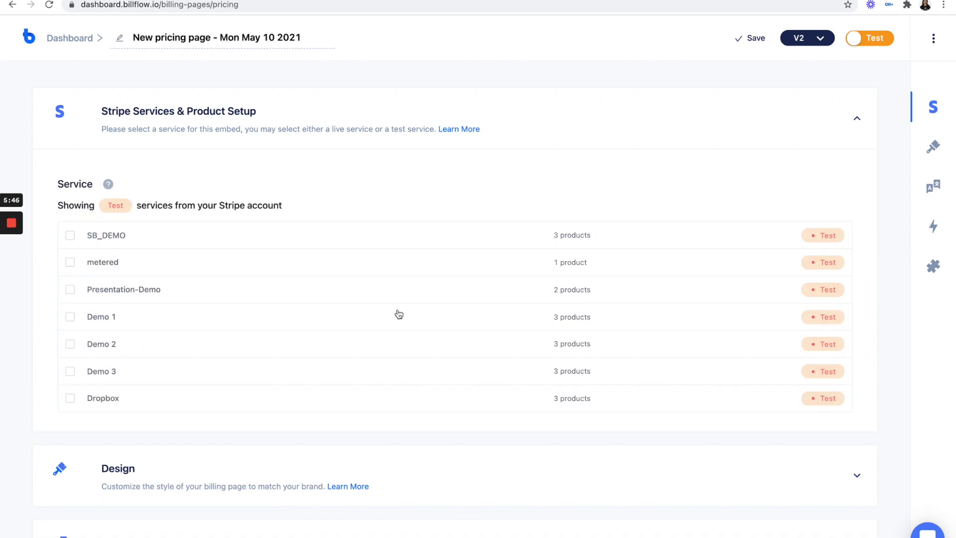
# Use the Futur service for the pricing page and open its pricing settings to preview the Up Front and Payment Plan tiers.
pyautogui.scroll(-10, 399, 314)
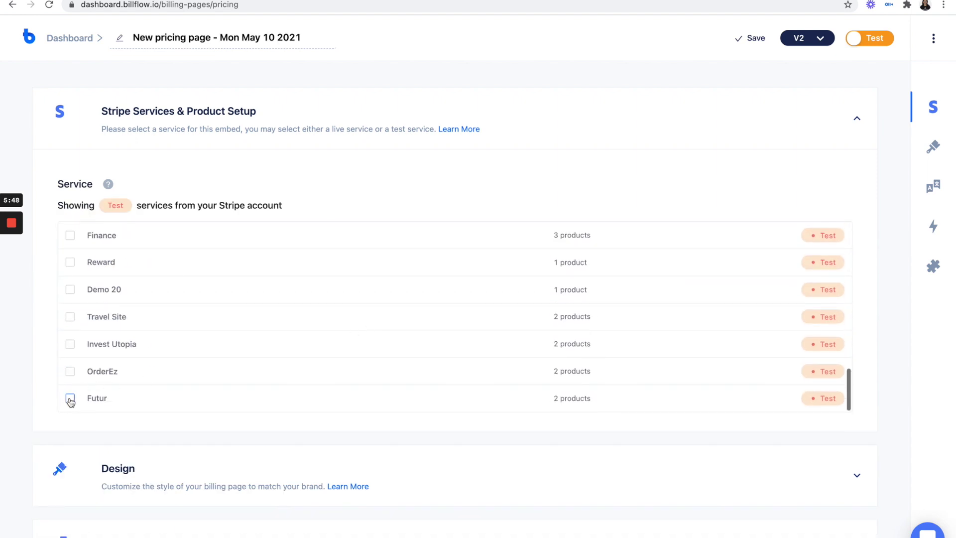
pyautogui.click(71, 399)
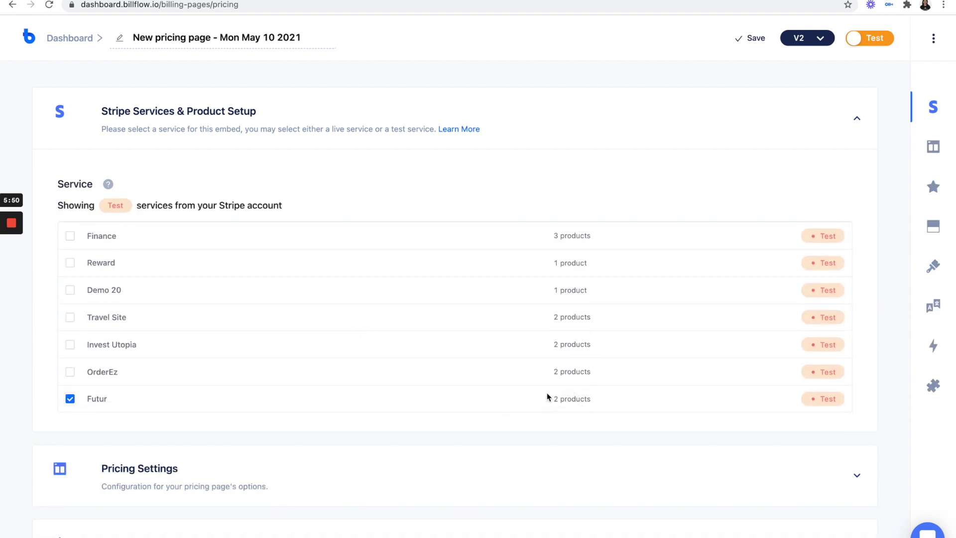
pyautogui.click(529, 459)
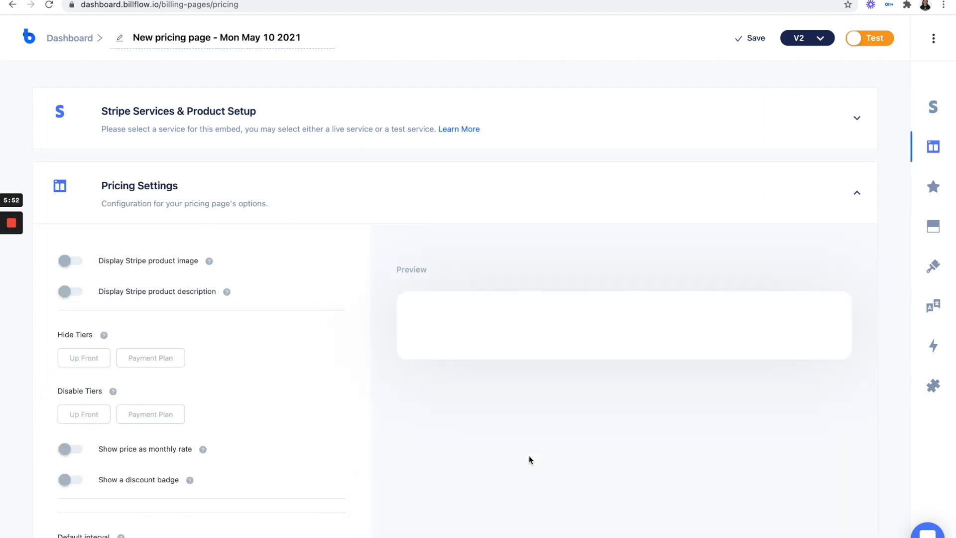
pyautogui.scroll(-3, 553, 202)
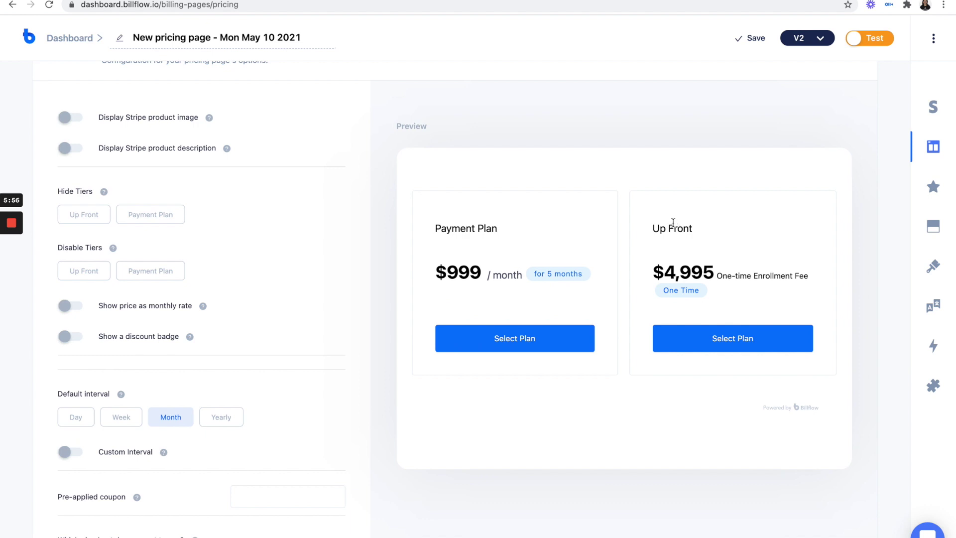
pyautogui.moveTo(660, 226); pyautogui.dragTo(743, 229)
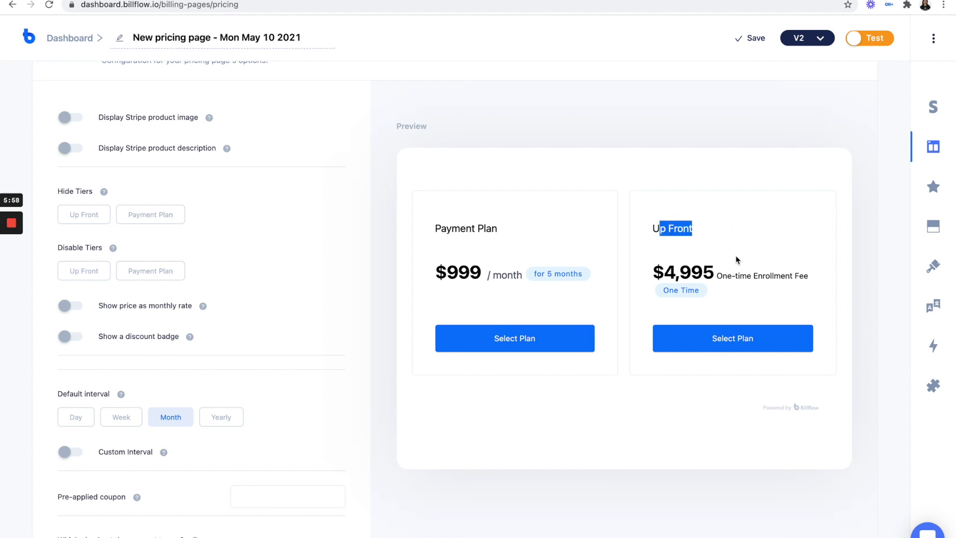
pyautogui.click(732, 240)
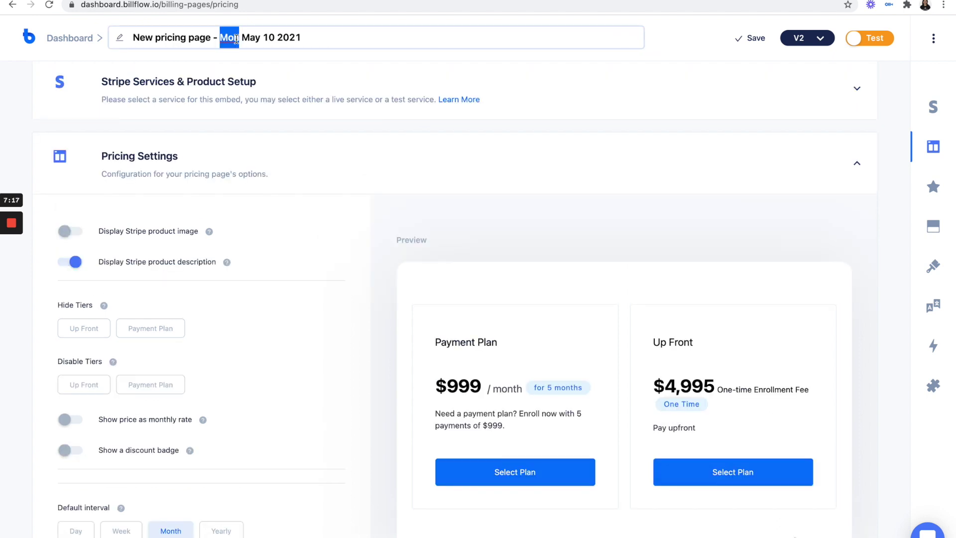
# Rename the pricing page 'Futur Pricing Plan' and switch it to version V3 - Beta.
pyautogui.tripleClick(236, 39)
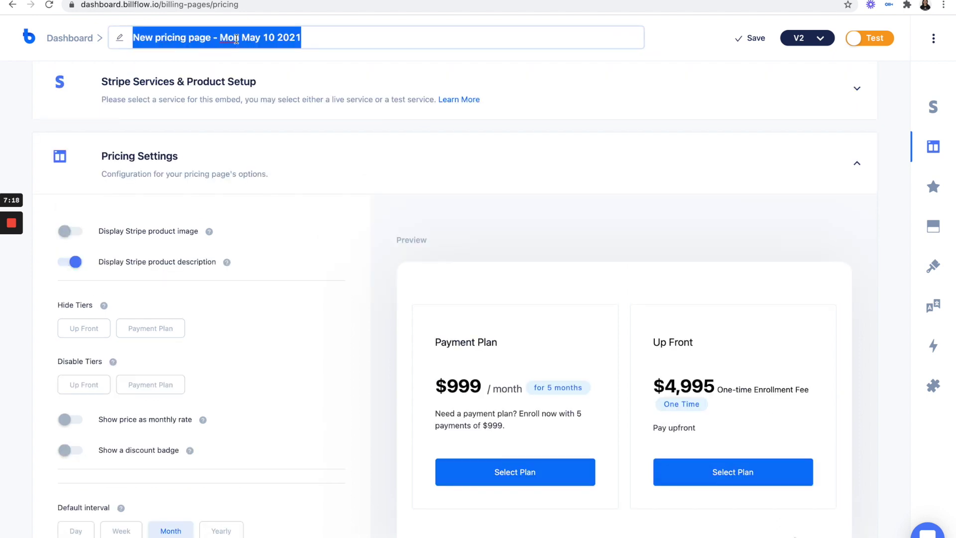
pyautogui.write('Futur')
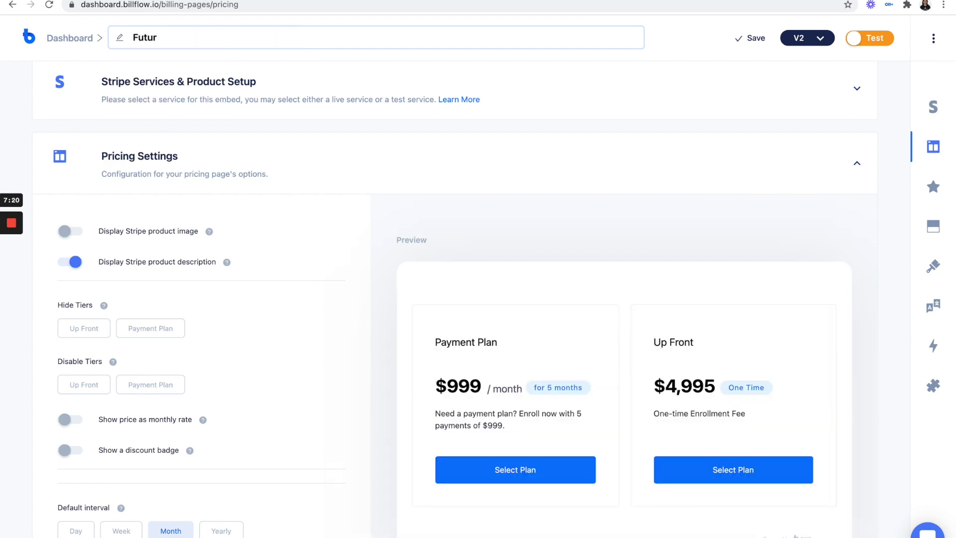
pyautogui.write(' Pricing Plan')
pyautogui.click(805, 39)
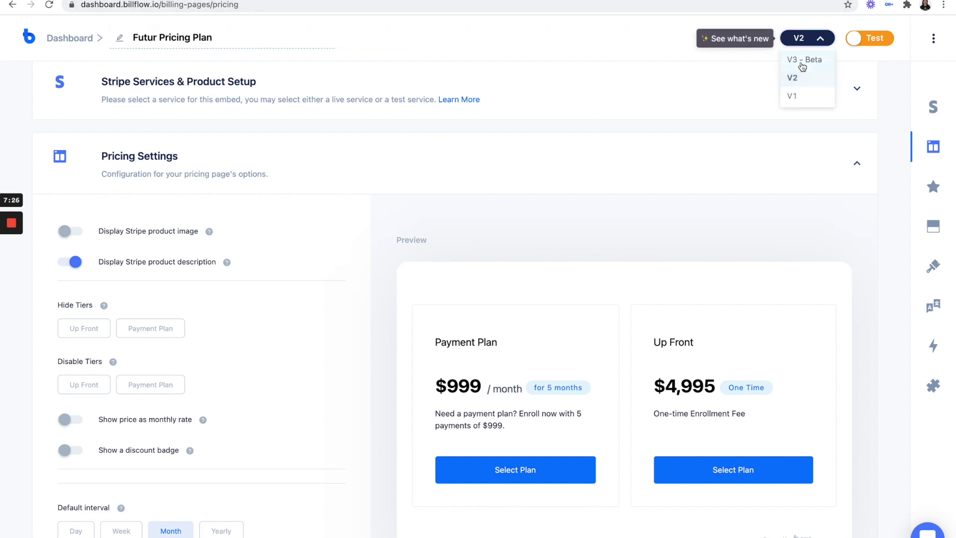
pyautogui.click(803, 62)
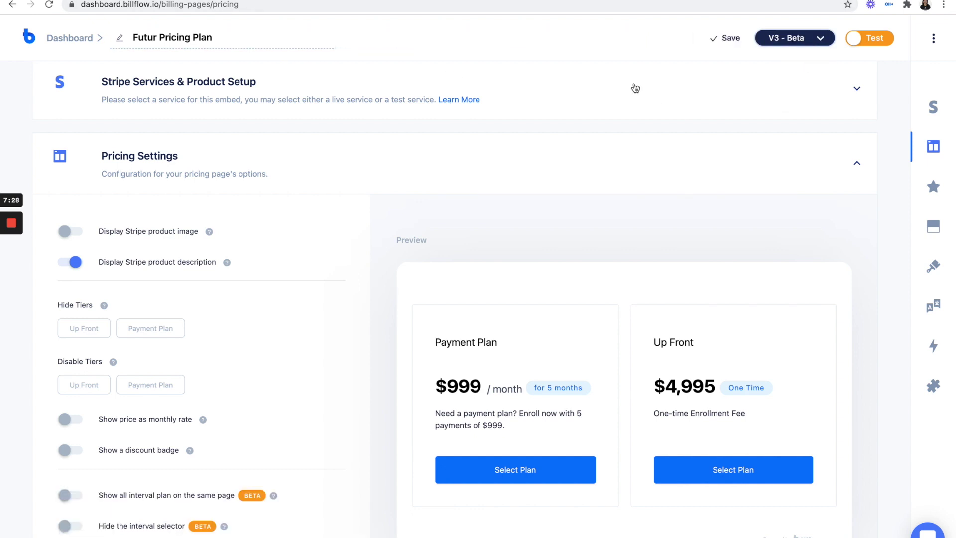
pyautogui.scroll(-3, 116, 371)
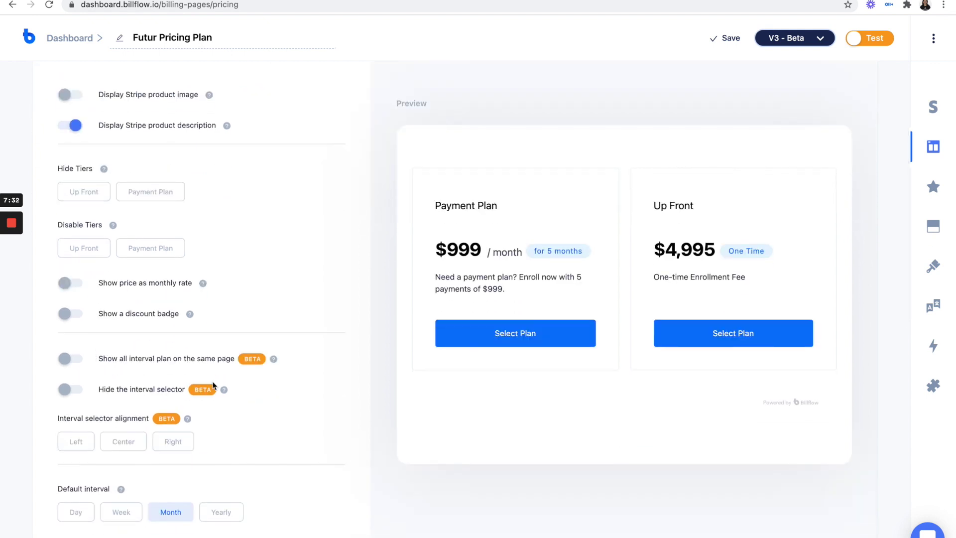
pyautogui.scroll(-3, 213, 385)
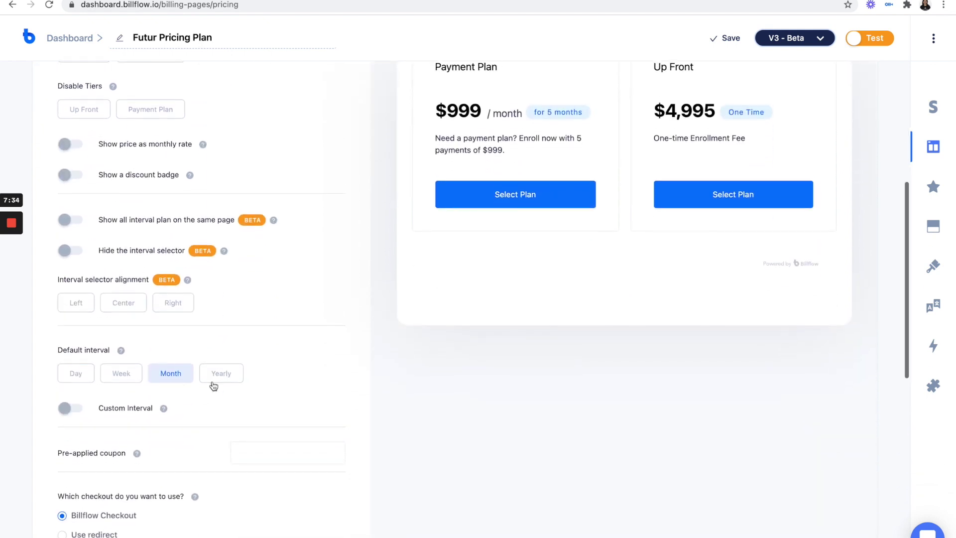
pyautogui.scroll(-2, 213, 385)
pyautogui.scroll(6, 214, 387)
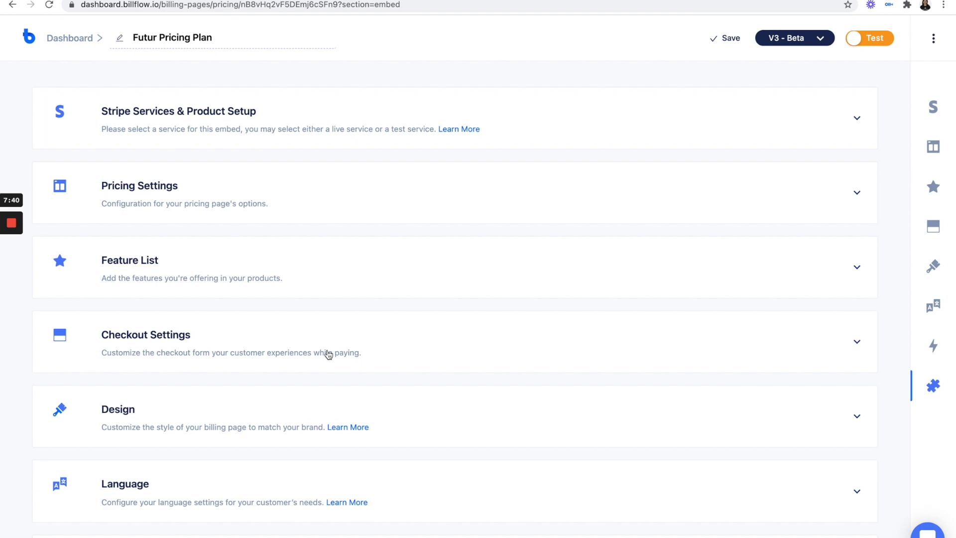
# Turn on Require card on signup in Checkout Settings.
pyautogui.click(329, 355)
pyautogui.scroll(-8, 327, 355)
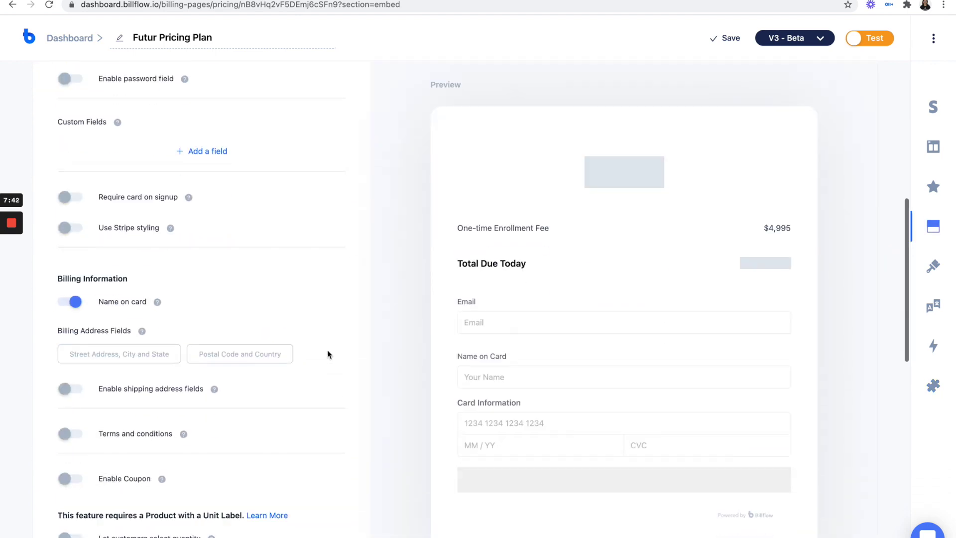
pyautogui.scroll(1, 147, 179)
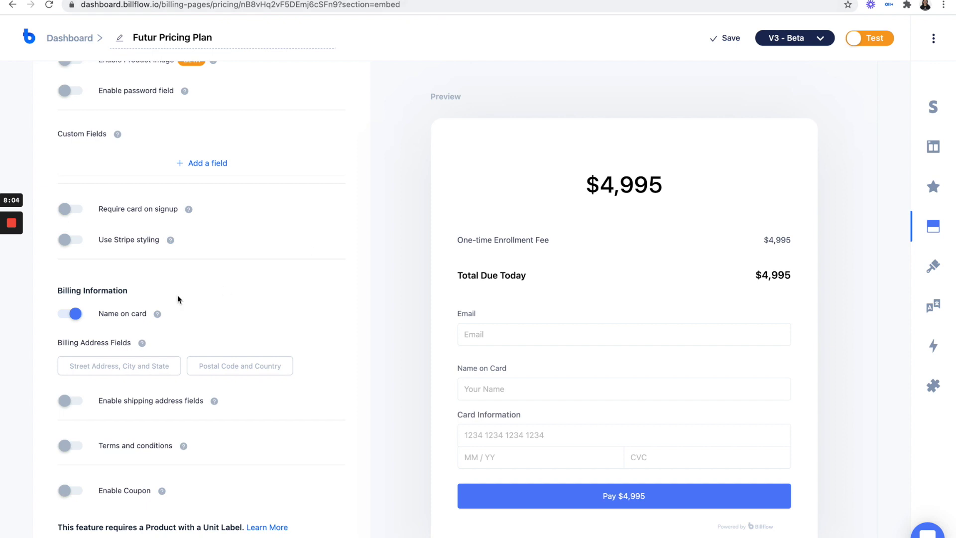
pyautogui.scroll(-1, 179, 299)
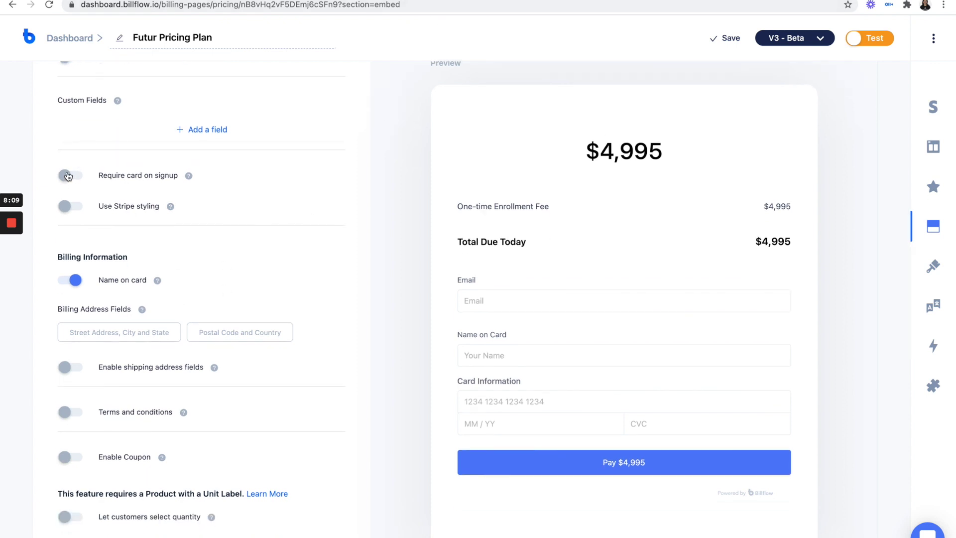
pyautogui.click(63, 176)
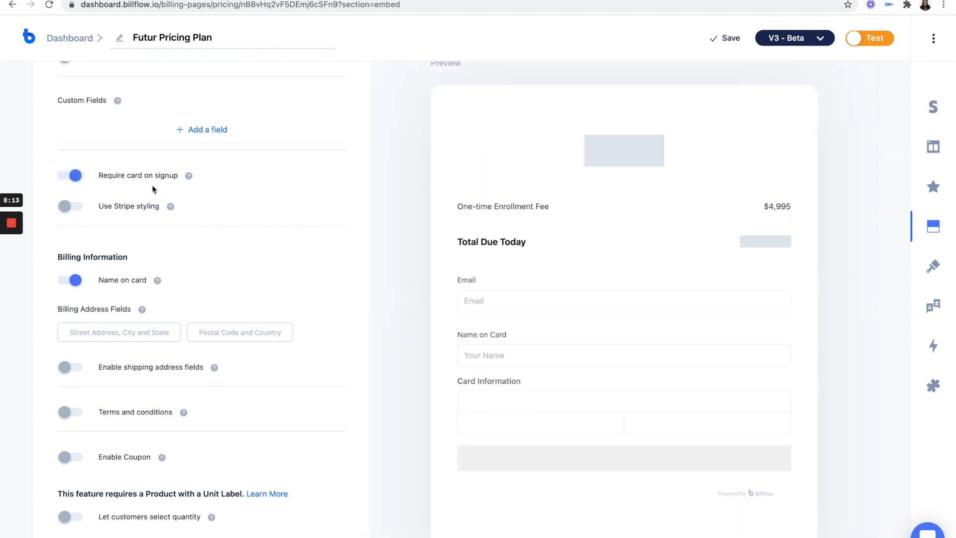
# Enable the Add a Coupon option and save the pricing plan.
pyautogui.scroll(-2, 153, 190)
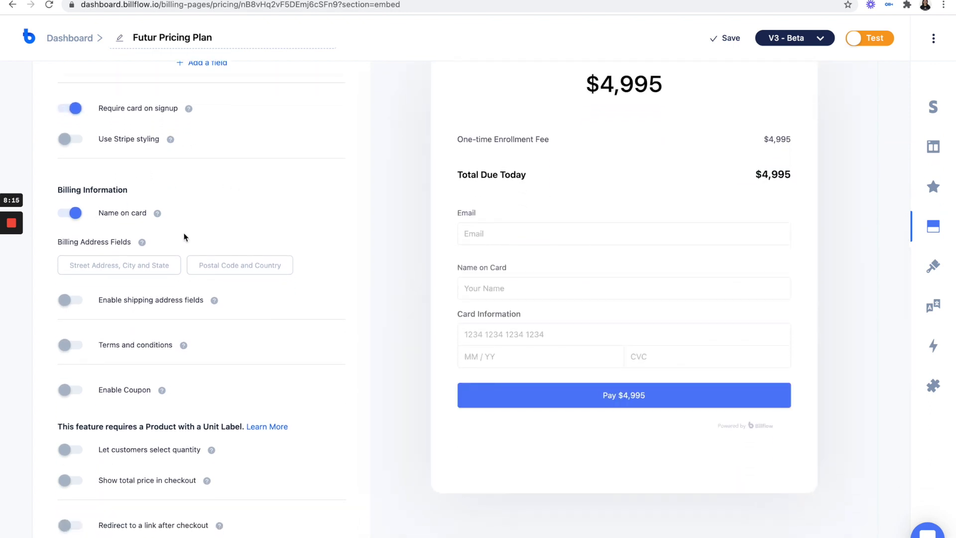
pyautogui.scroll(-1, 188, 241)
pyautogui.scroll(-2, 188, 241)
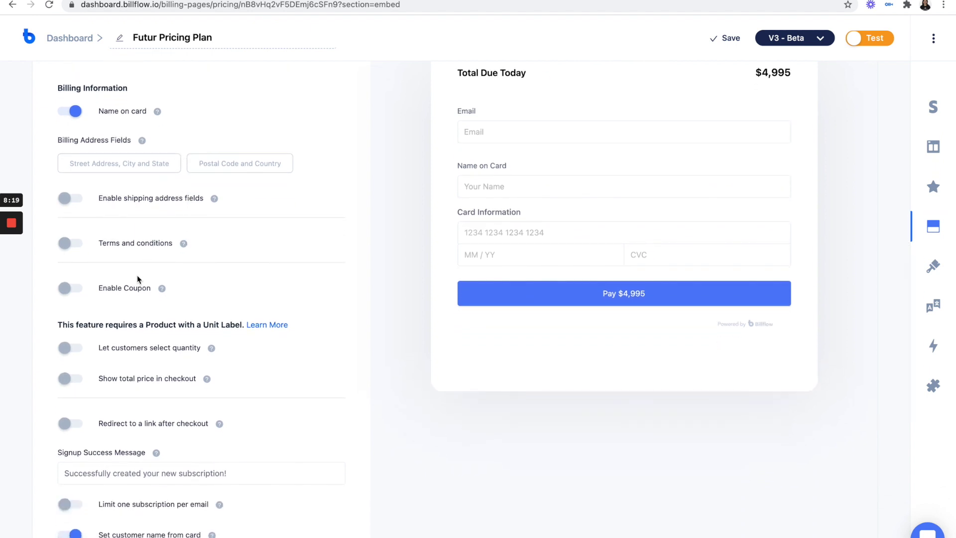
pyautogui.scroll(-1, 138, 246)
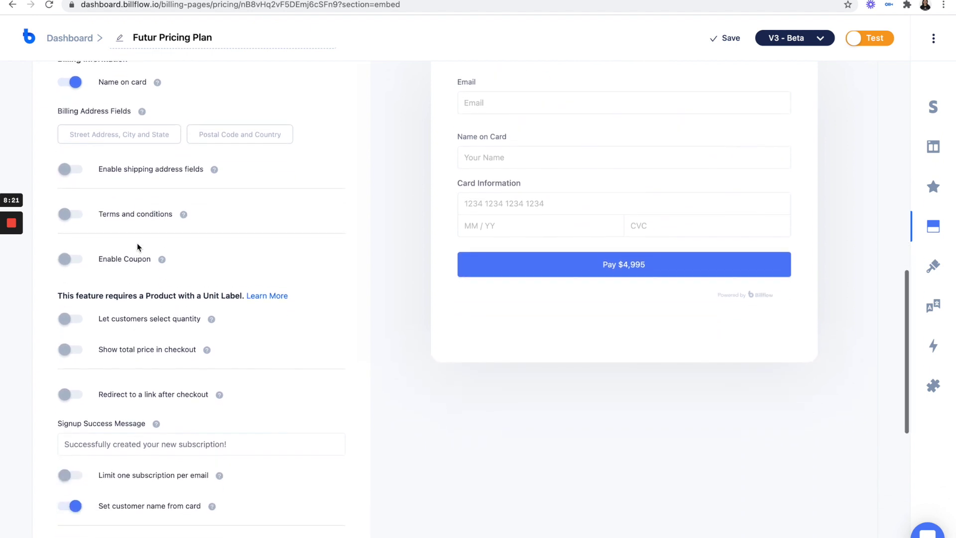
pyautogui.click(138, 247)
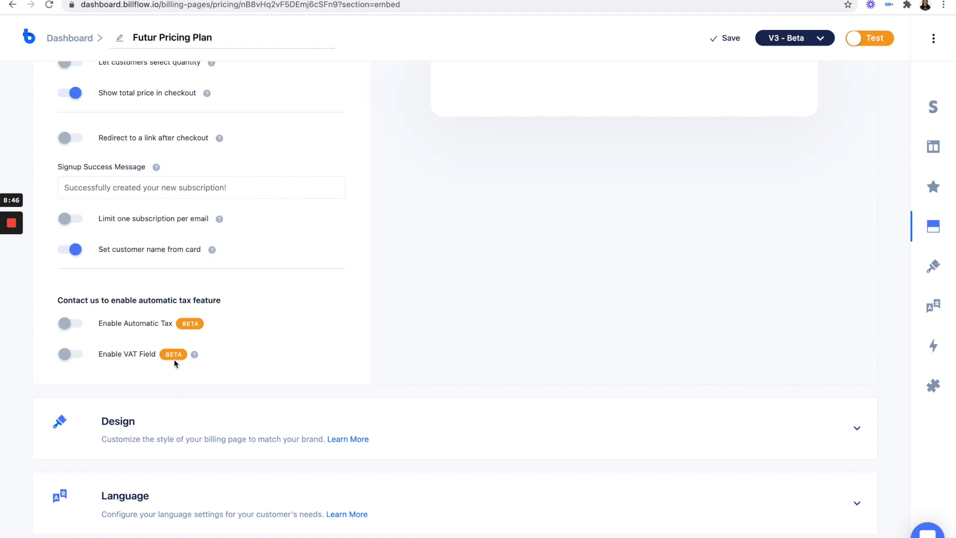
pyautogui.scroll(15, 427, 294)
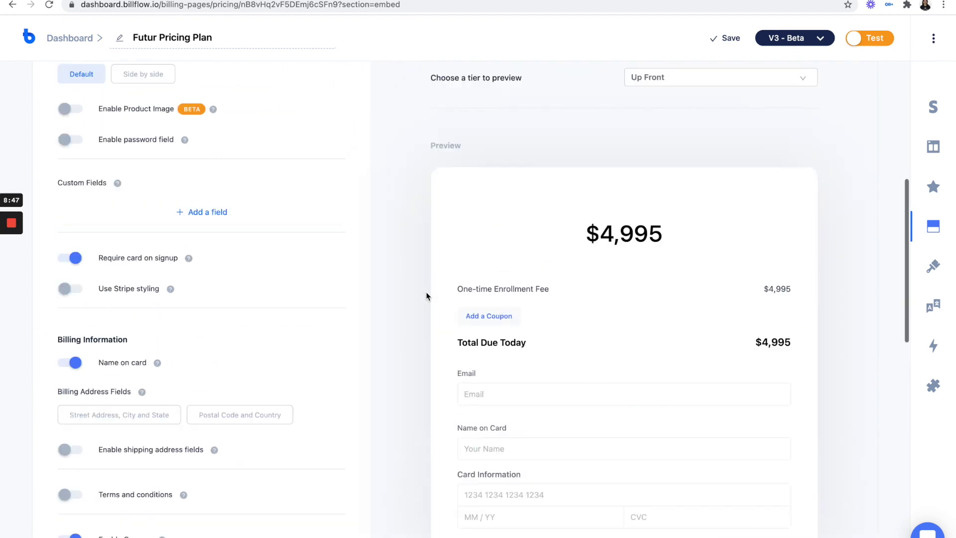
pyautogui.scroll(-15, 314, 230)
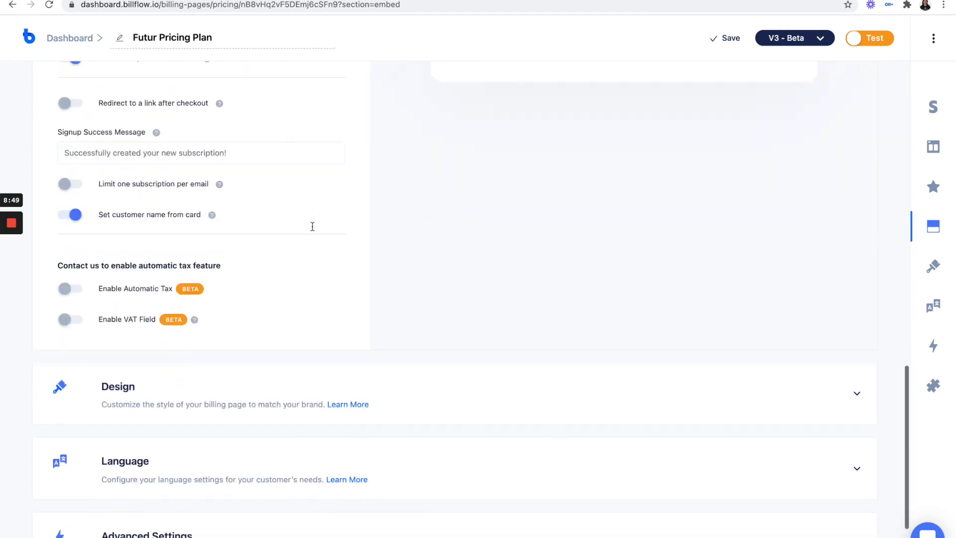
pyautogui.scroll(15, 314, 230)
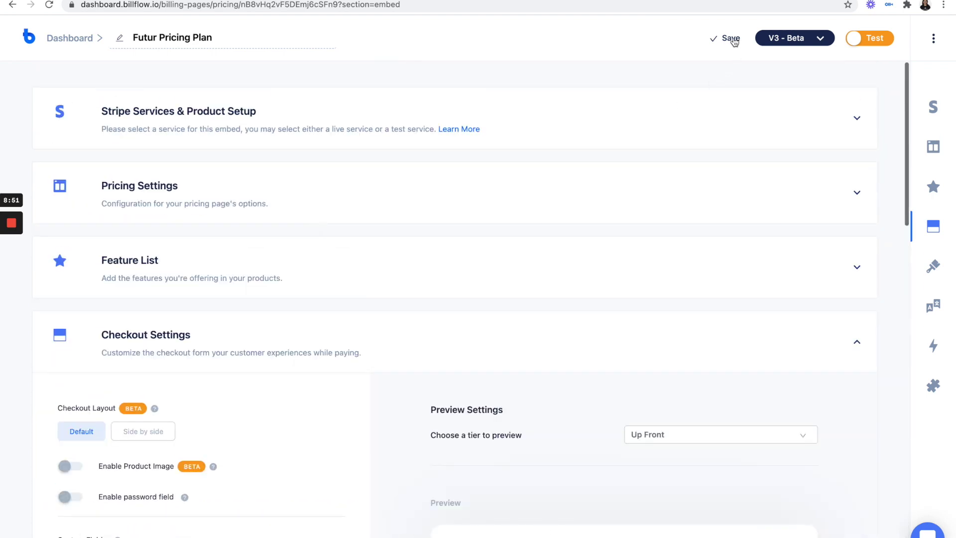
pyautogui.click(734, 41)
pyautogui.click(444, 339)
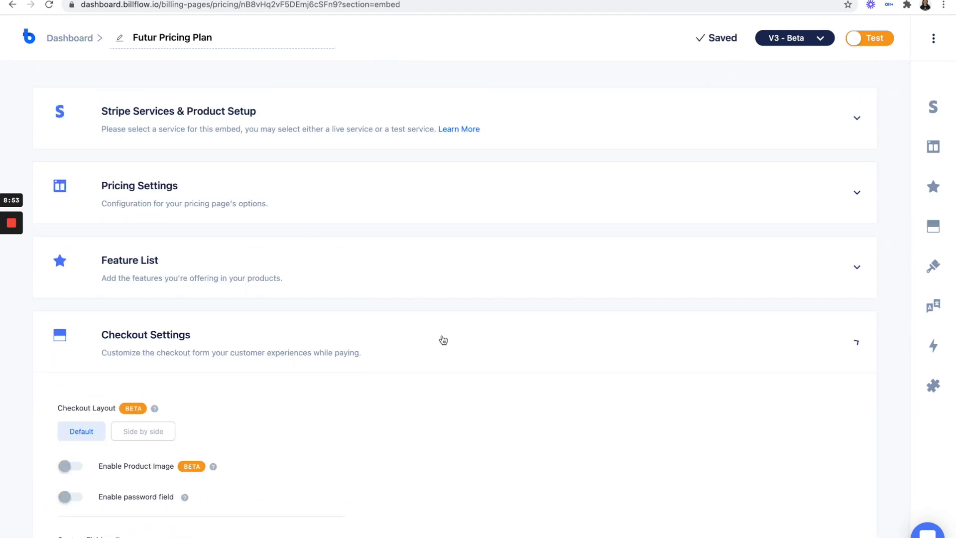
# Choose the HTML Code embed method and drop an Embed element into the Webflow enroll card.
pyautogui.hotkey('ctrl', 'Tab')
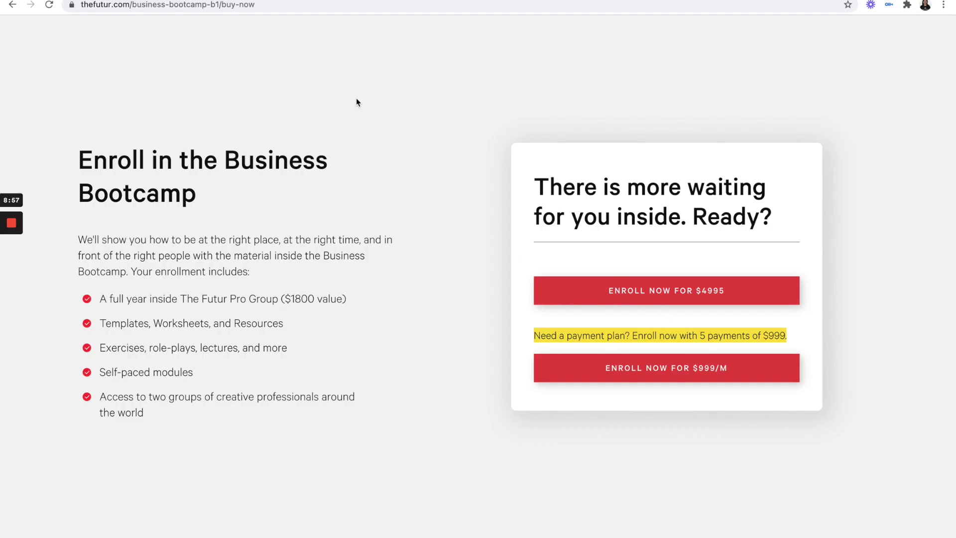
pyautogui.hotkey('ctrl', 'shift', 'Tab')
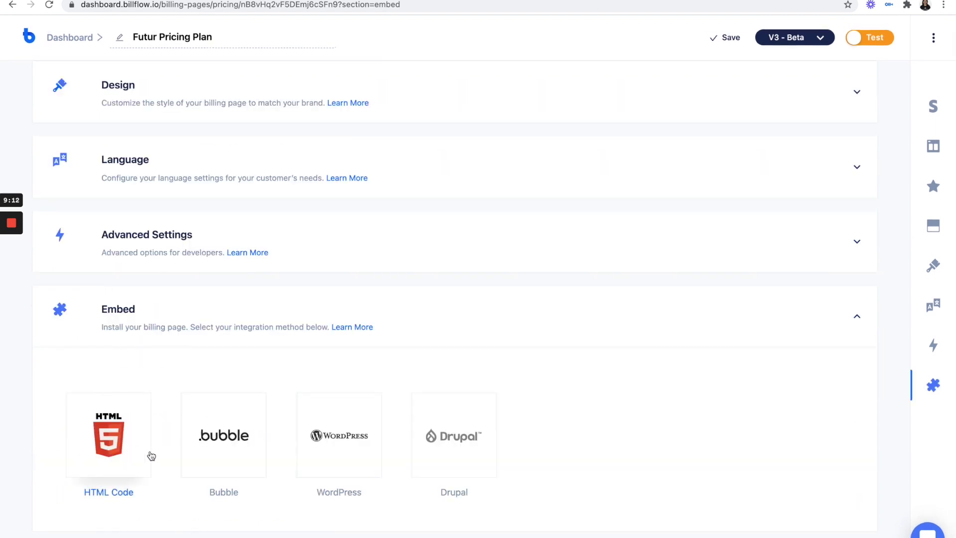
pyautogui.click(127, 445)
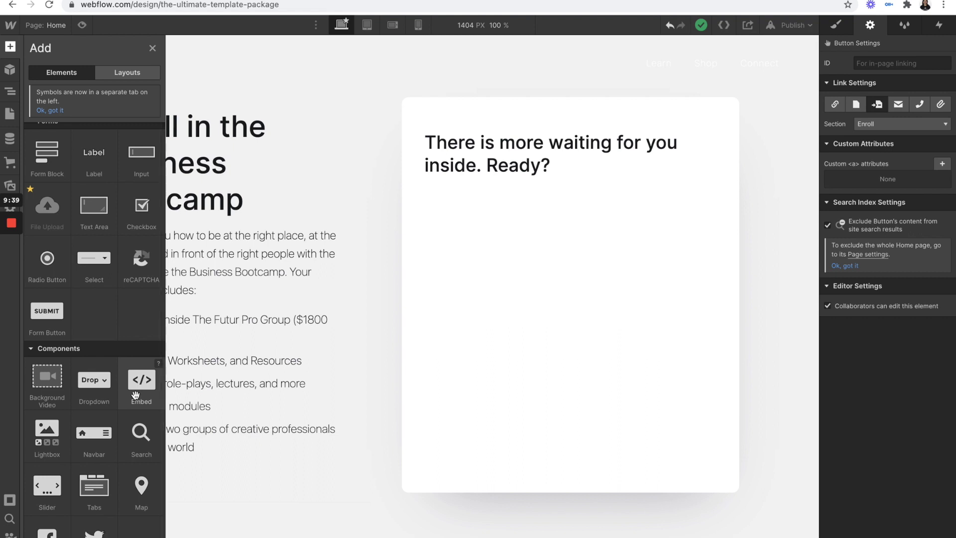
pyautogui.moveTo(135, 395); pyautogui.dragTo(541, 266)
# Paste the Billflow script into the embed, publish to the webflow.io domain, and open the live site.
pyautogui.hotkey('ctrl', 'v')
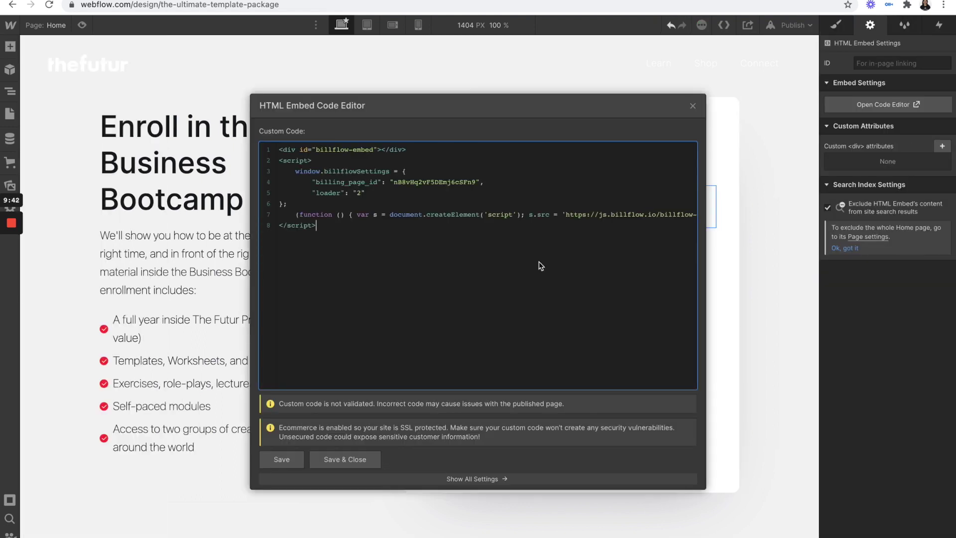
pyautogui.click(353, 458)
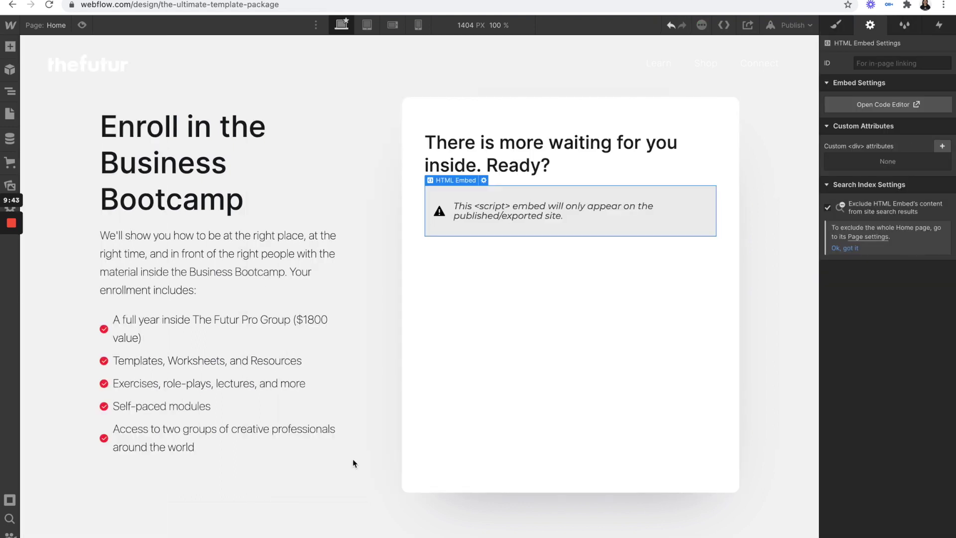
pyautogui.click(794, 25)
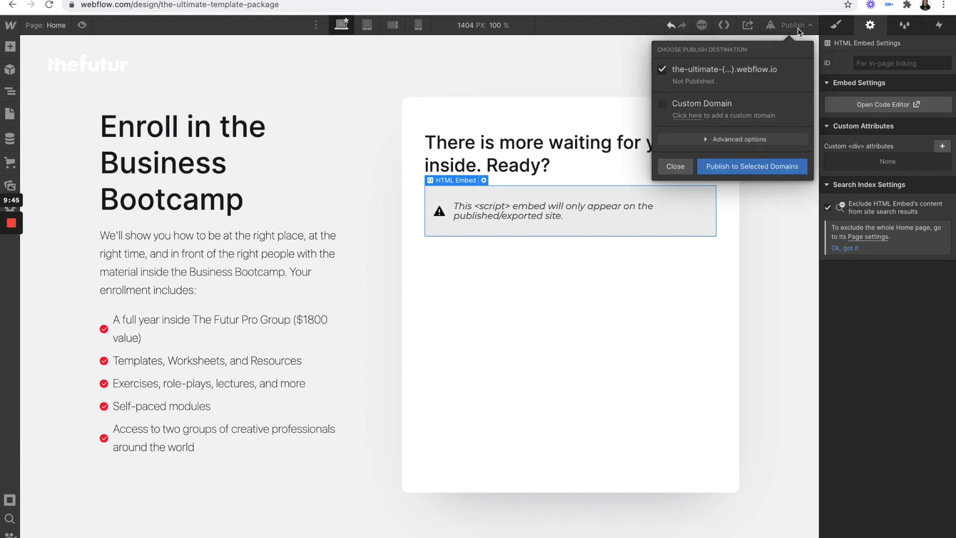
pyautogui.click(736, 170)
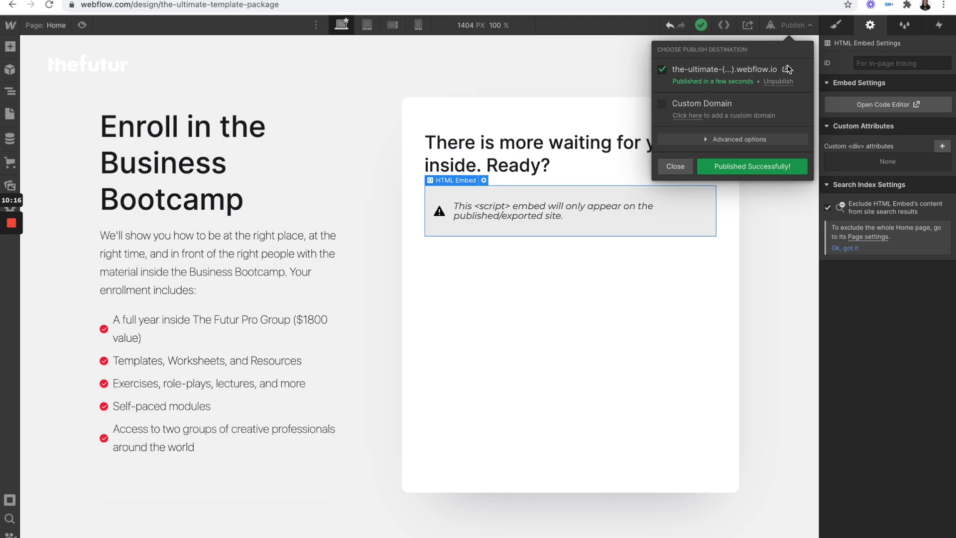
pyautogui.click(787, 69)
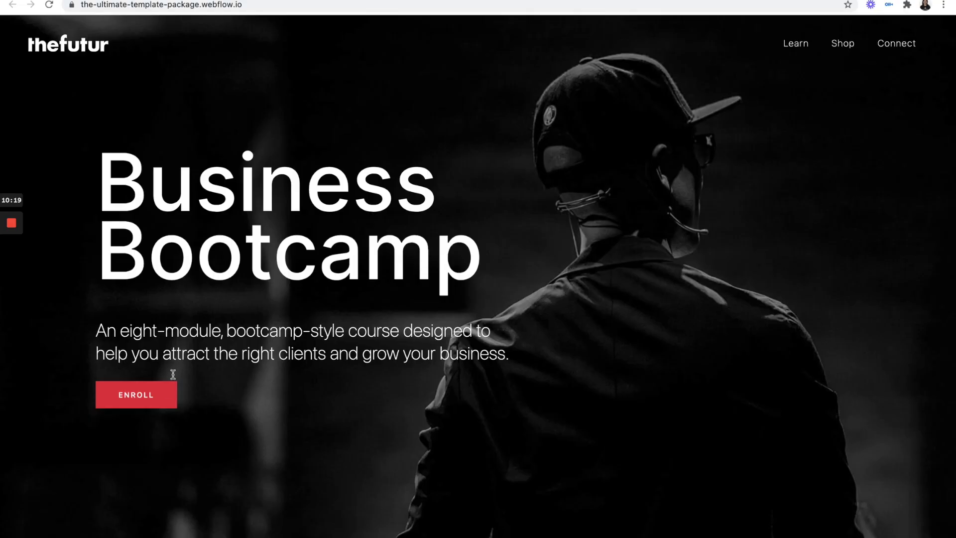
# Open the $999 Payment Plan checkout from the Enroll pricing section, then close it.
pyautogui.click(165, 391)
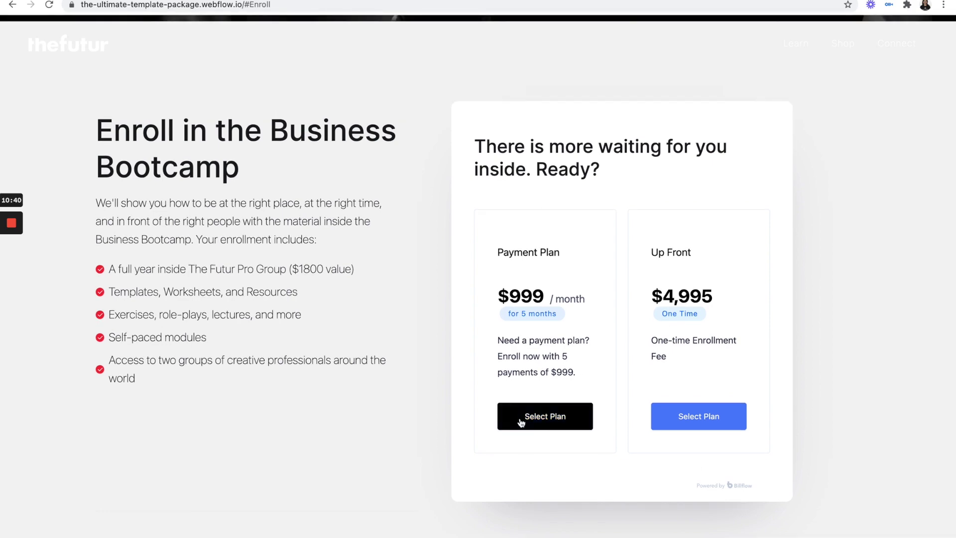
pyautogui.click(521, 421)
pyautogui.scroll(-2, 588, 112)
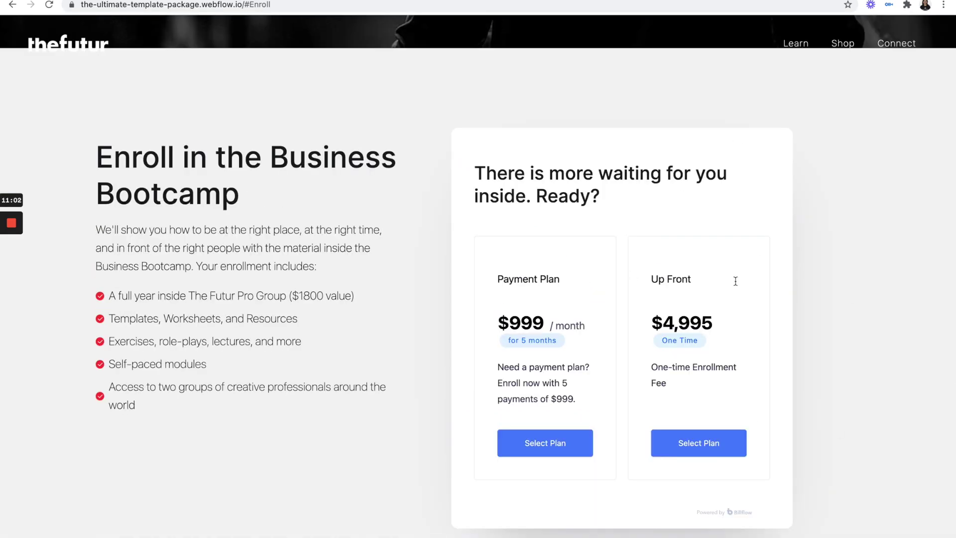
pyautogui.scroll(-1, 738, 285)
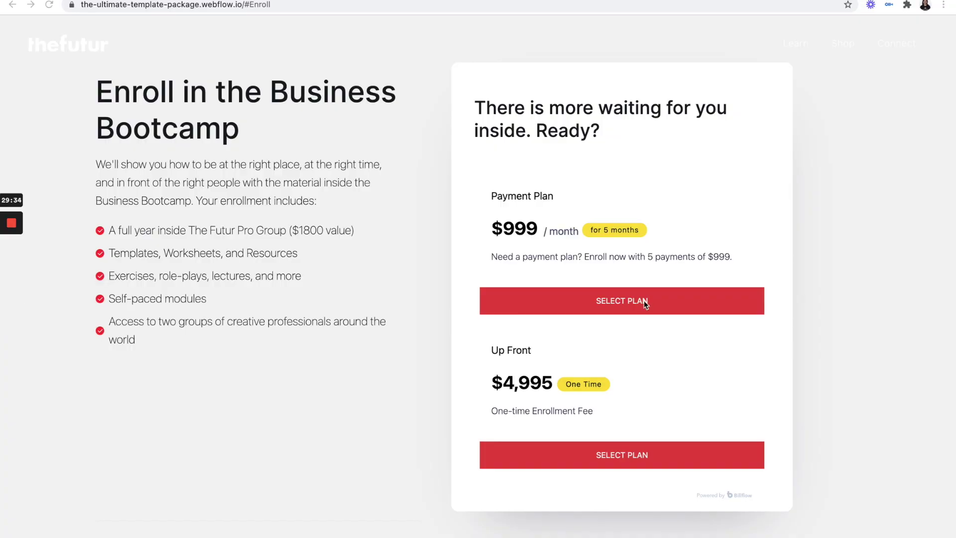
pyautogui.click(650, 301)
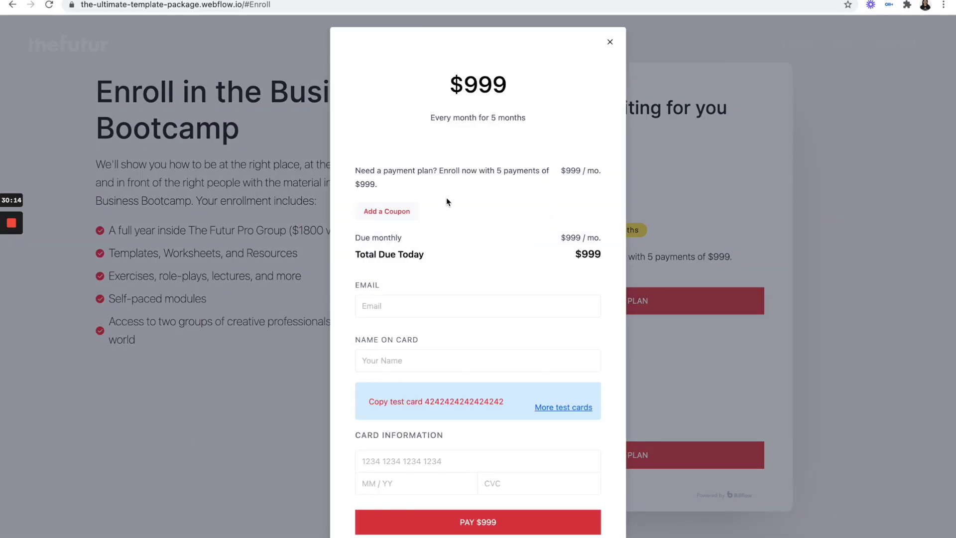
pyautogui.click(610, 42)
pyautogui.click(605, 49)
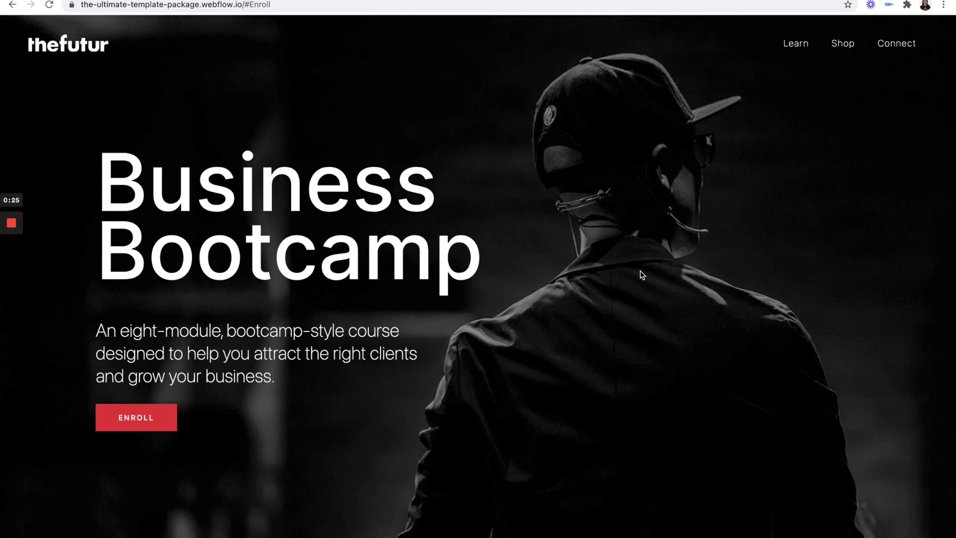
# Review the $999 Payment Plan and $4,995 Up Front cards, then return to Billflow's editor.
pyautogui.scroll(-10, 642, 275)
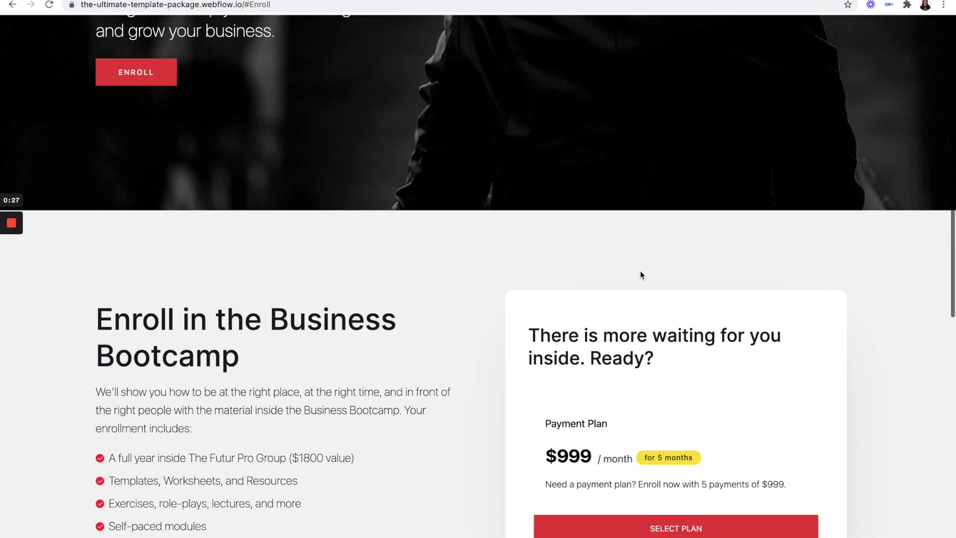
pyautogui.scroll(2, 641, 271)
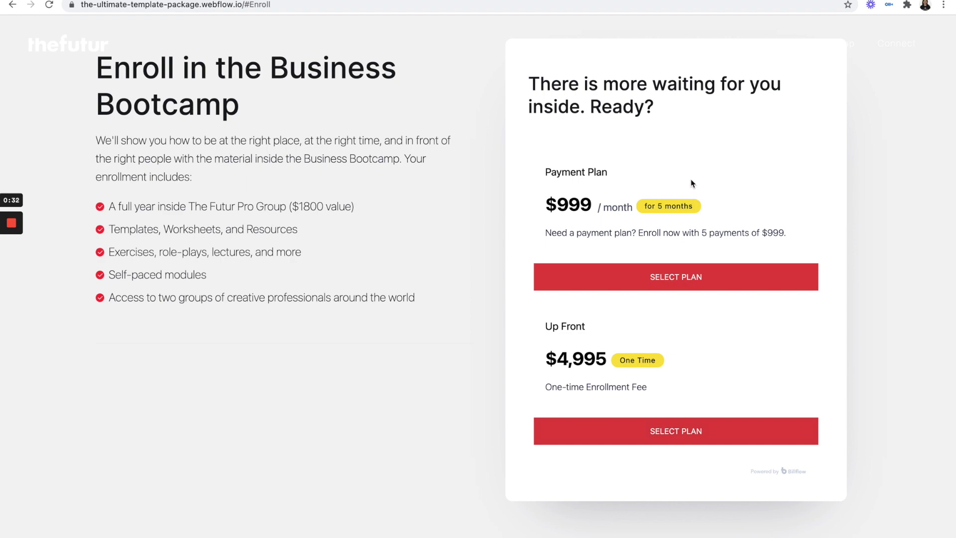
pyautogui.scroll(-12, 690, 180)
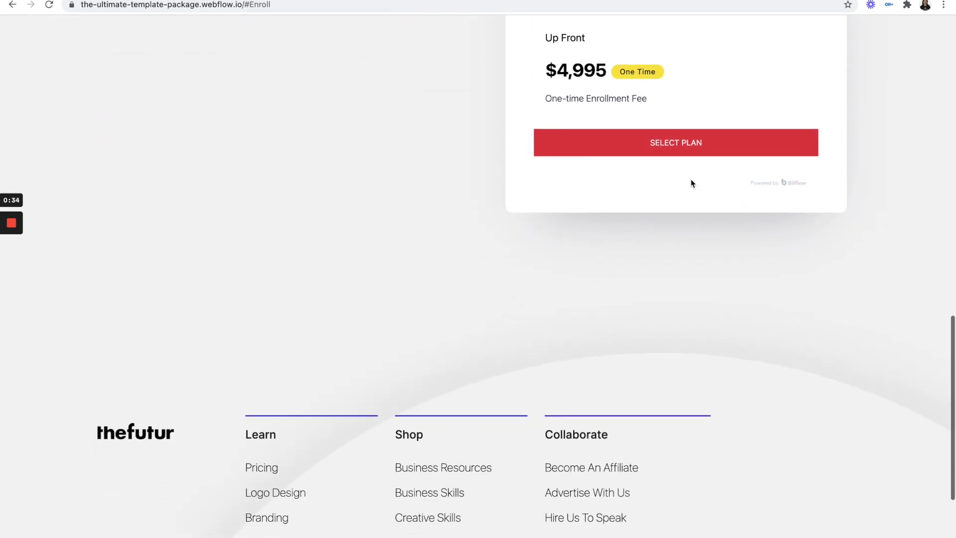
pyautogui.scroll(15, 691, 184)
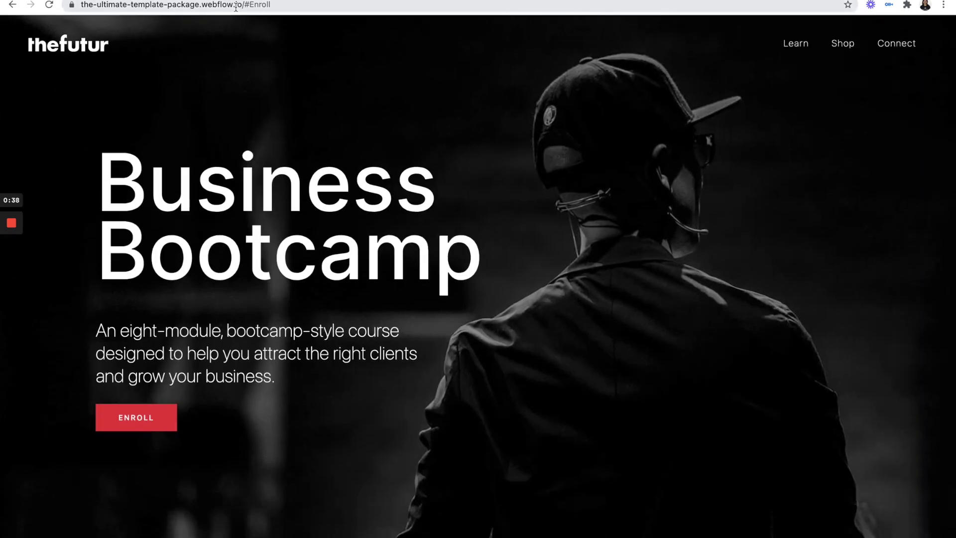
pyautogui.scroll(-10, 249, 214)
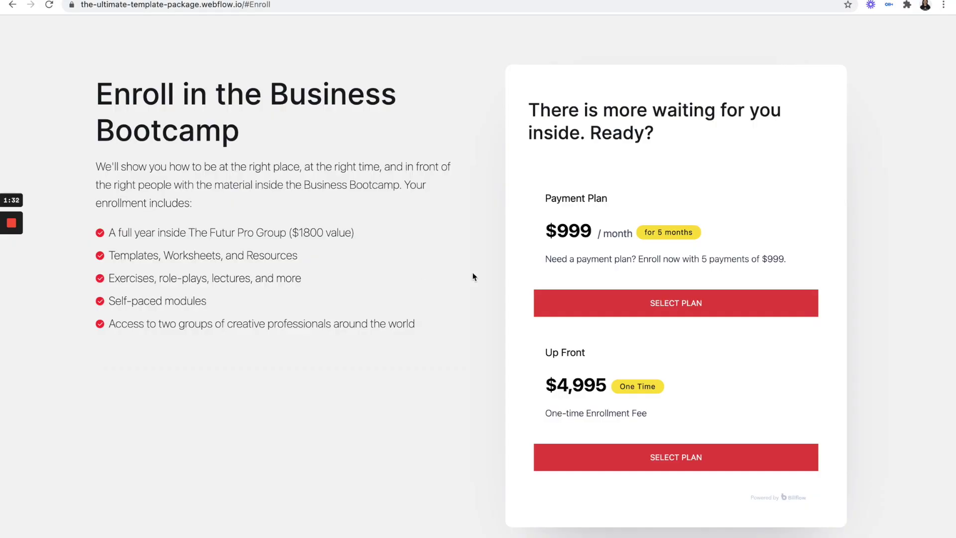
pyautogui.hotkey('ctrl', 'Right')
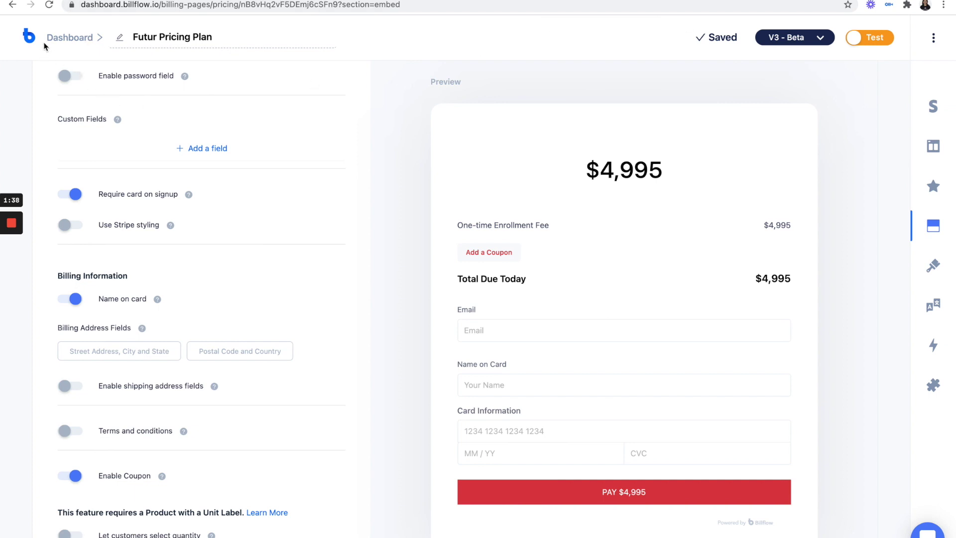
# Create a new customer portal named Futur Customer Portal on version V3 - Beta.
pyautogui.click(80, 44)
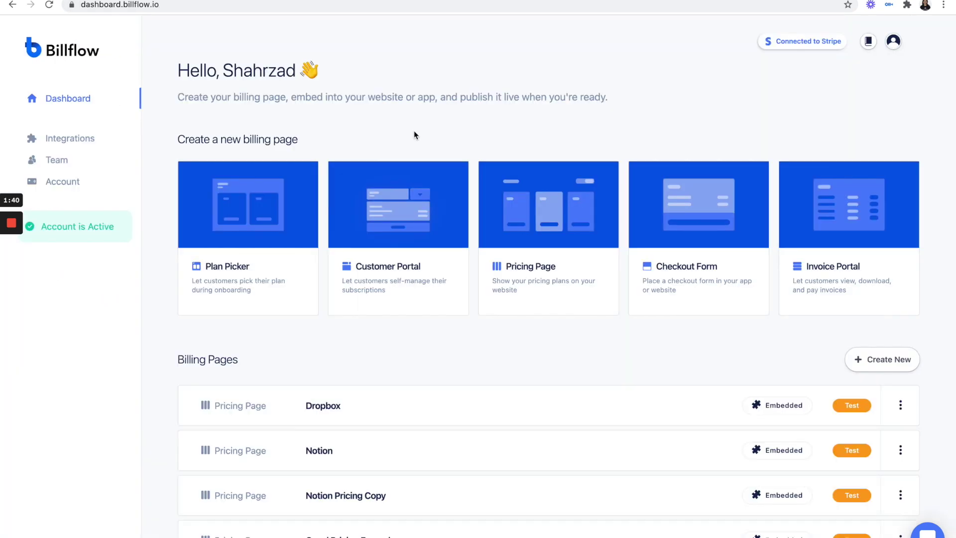
pyautogui.click(389, 314)
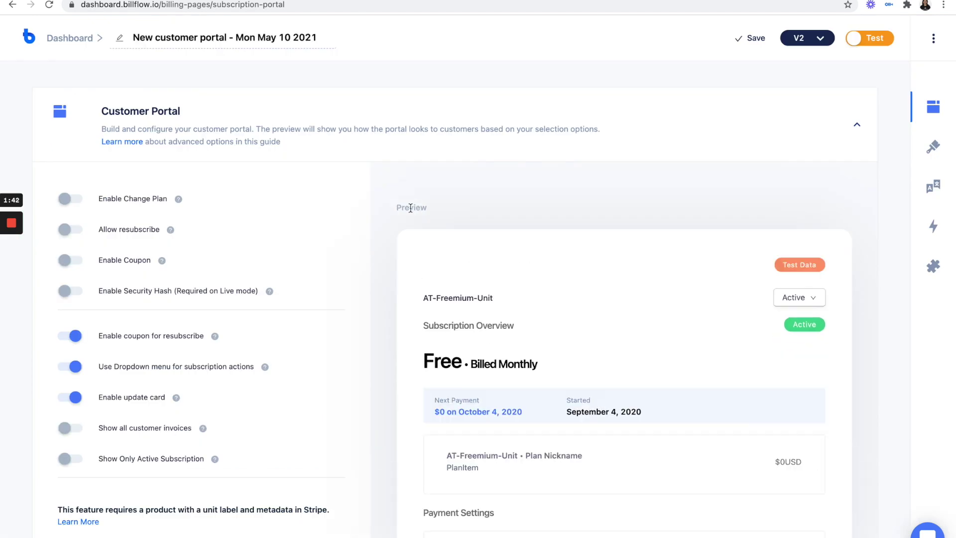
pyautogui.click(279, 41)
pyautogui.tripleClick(279, 41)
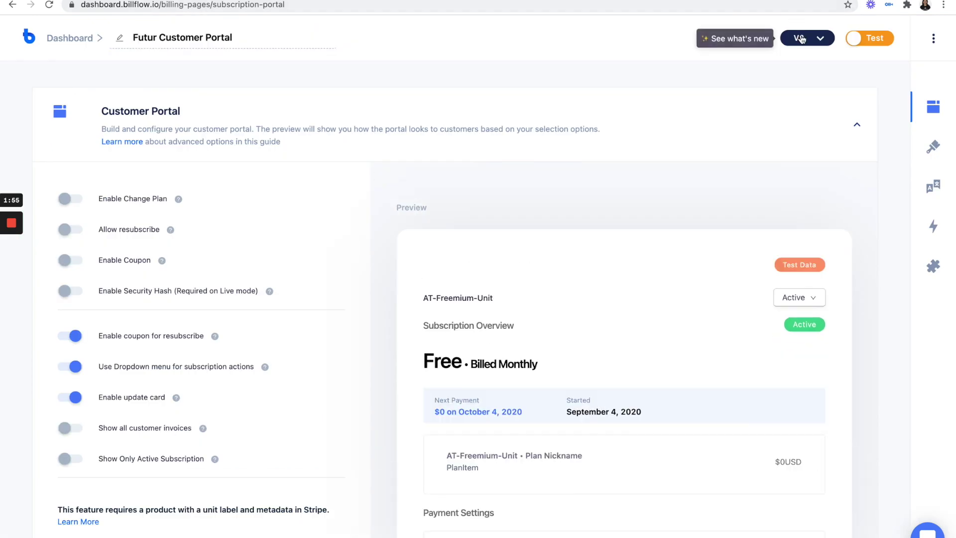
pyautogui.click(801, 39)
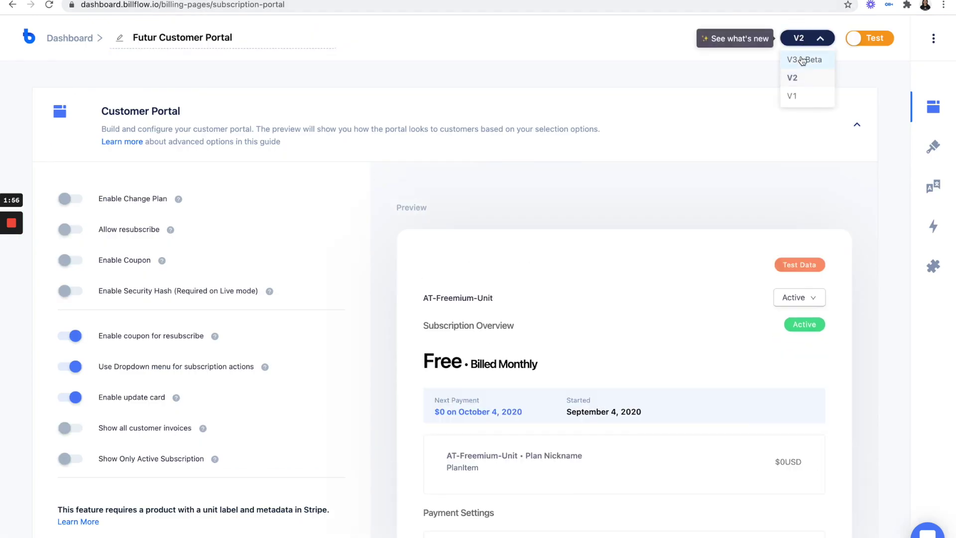
pyautogui.click(801, 60)
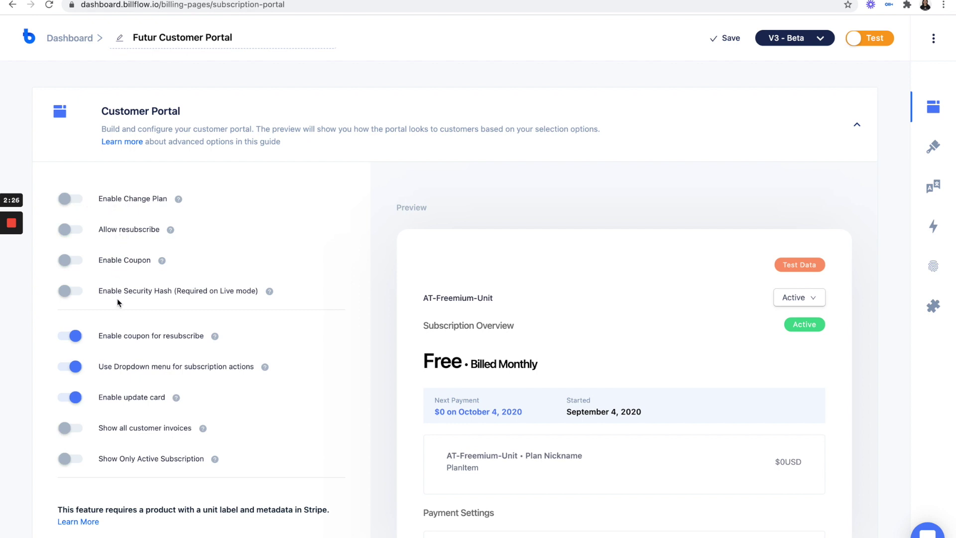
# Turn on Enable Coupon and Show all customer invoices, and turn off Enable cancellation.
pyautogui.click(64, 264)
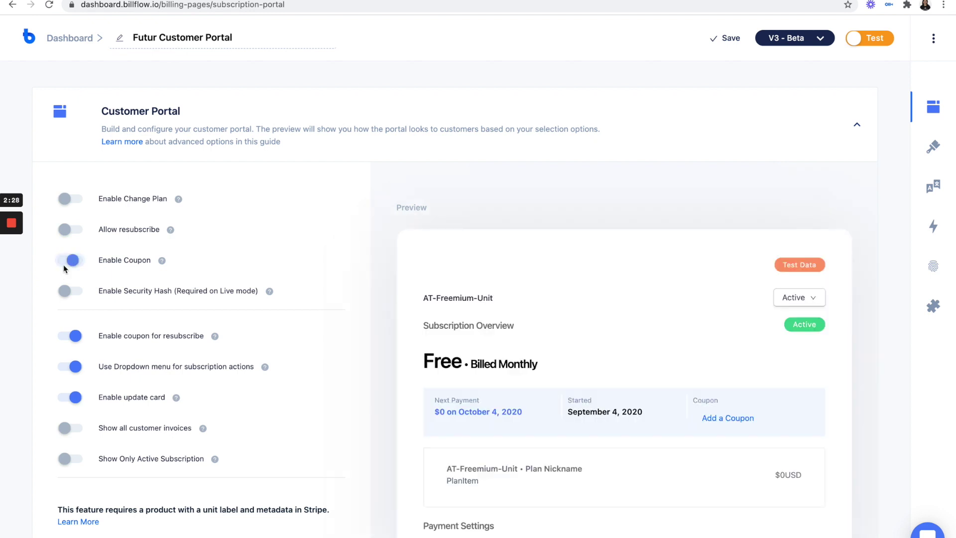
pyautogui.scroll(-3, 239, 271)
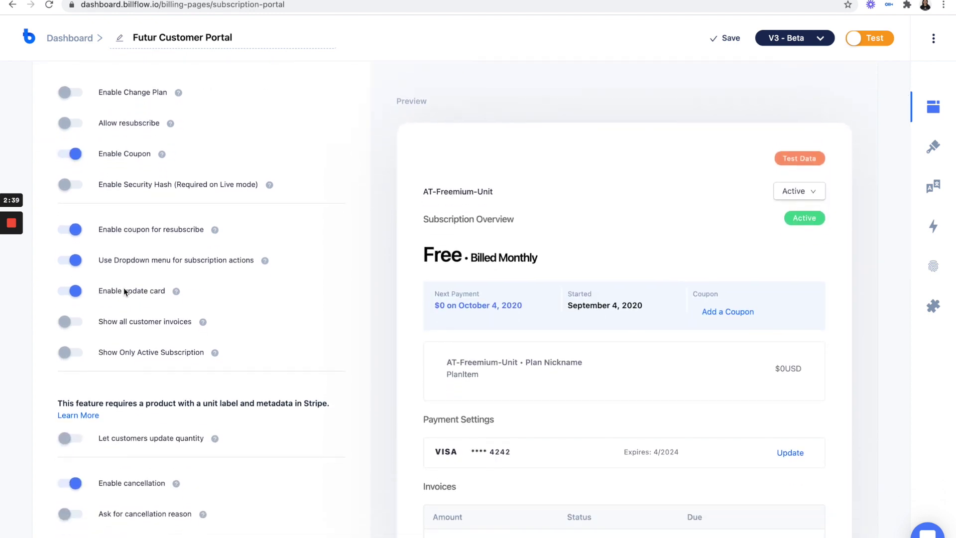
pyautogui.scroll(-2, 123, 288)
pyautogui.click(68, 268)
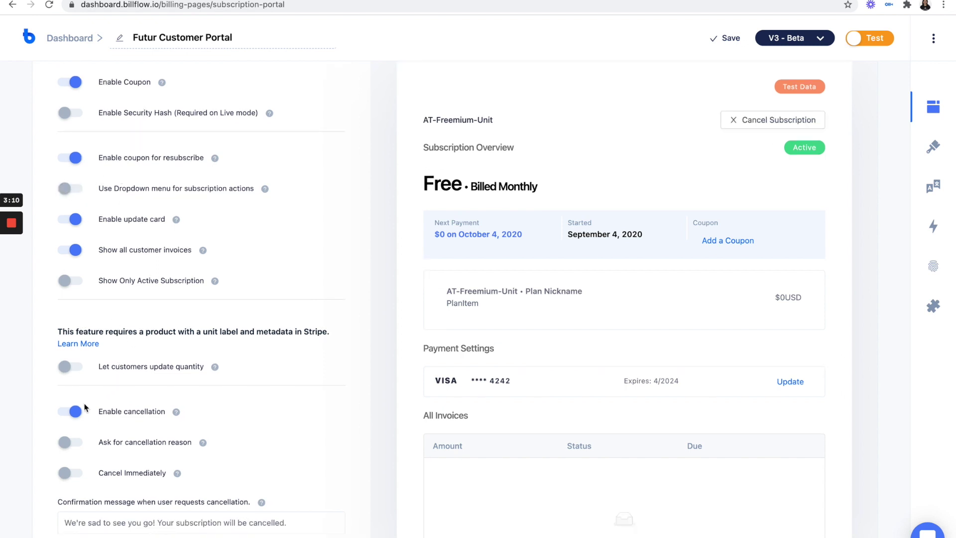
pyautogui.click(73, 411)
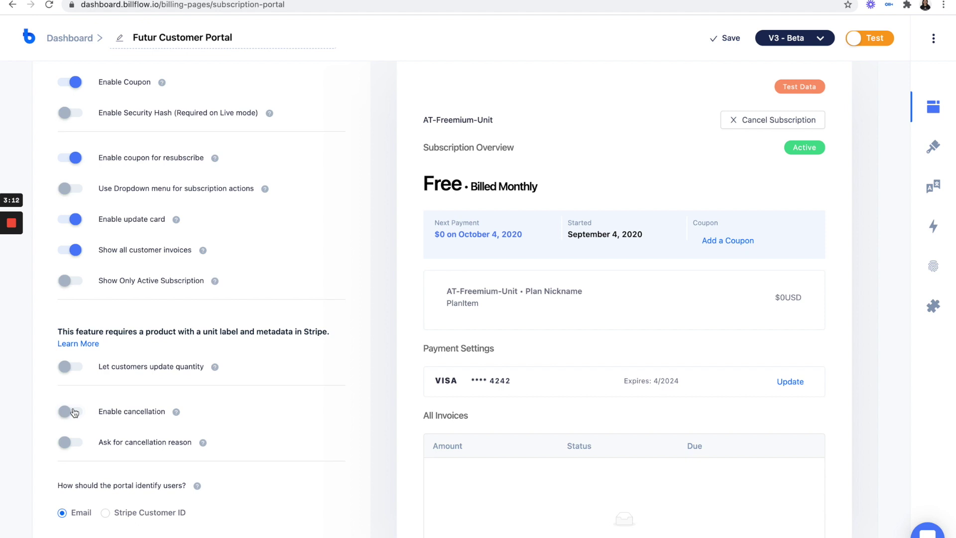
pyautogui.scroll(-10, 249, 344)
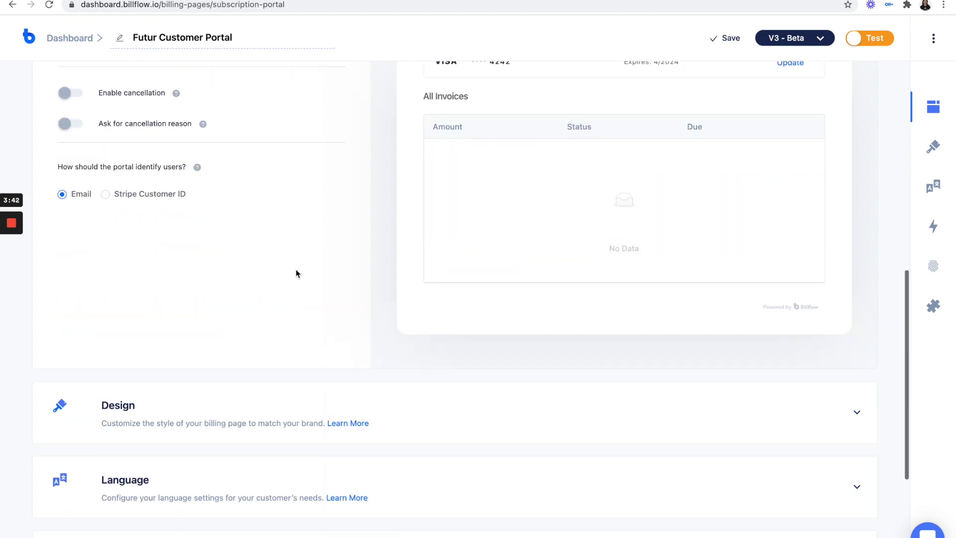
pyautogui.scroll(-1, 296, 273)
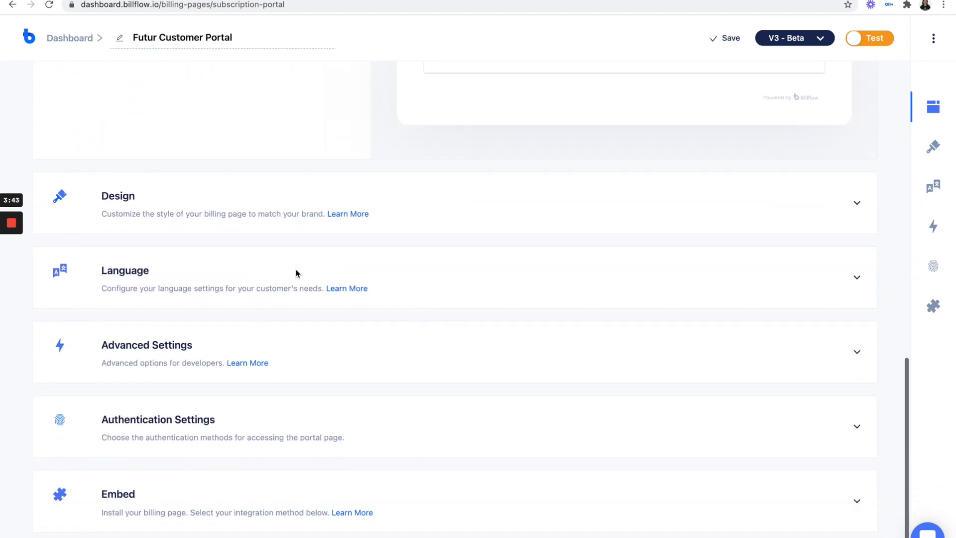
pyautogui.click(305, 429)
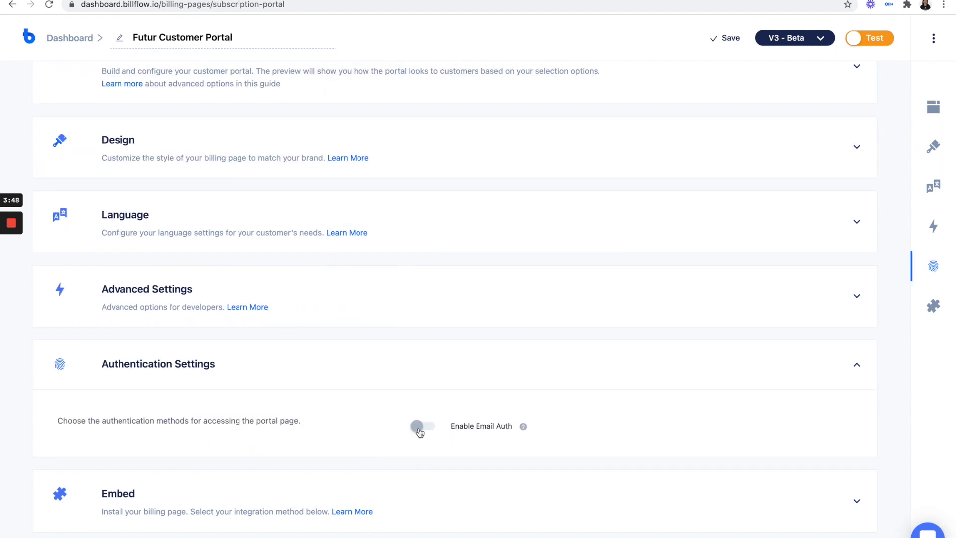
# Enable Email Auth and set the sender From Name to 'The Futur'.
pyautogui.click(419, 430)
pyautogui.scroll(-3, 419, 429)
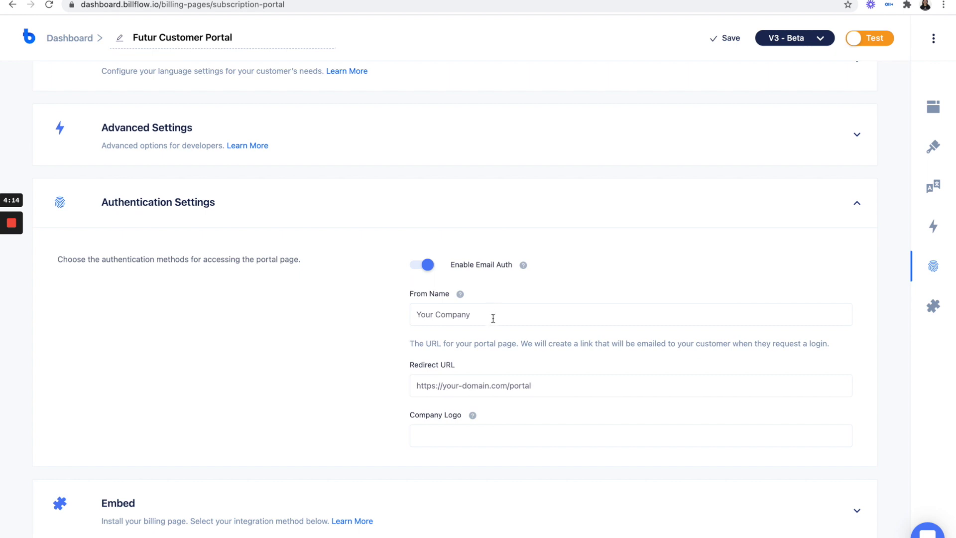
pyautogui.click(493, 317)
pyautogui.tripleClick(493, 317)
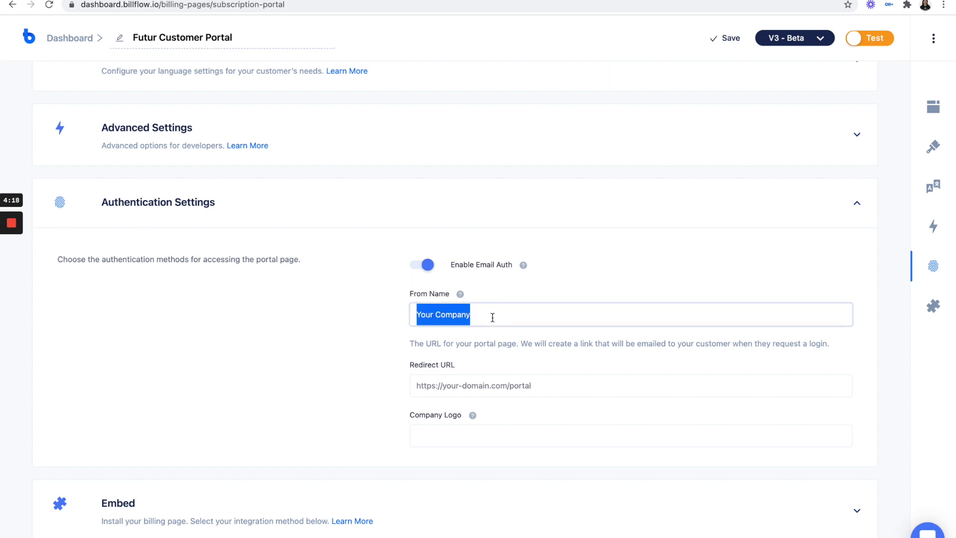
pyautogui.write('The Furu')
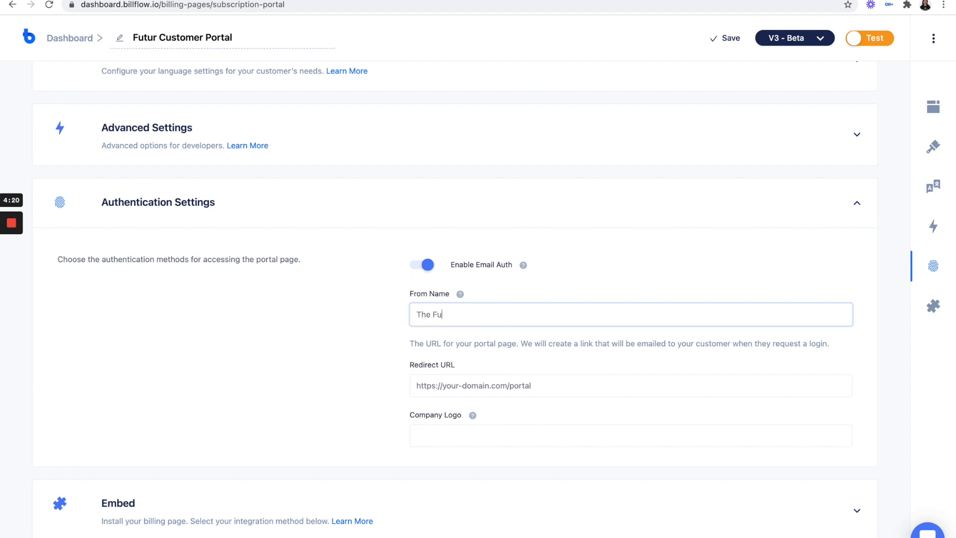
pyautogui.press('BackSpace')
pyautogui.press('BackSpace')
pyautogui.write('tur')
pyautogui.hotkey('ctrl', 'Left')
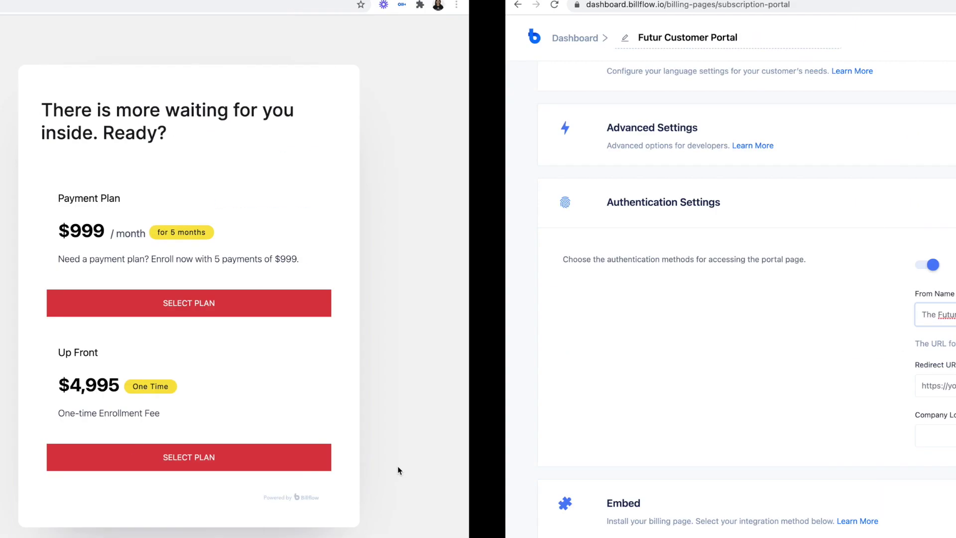
pyautogui.press('super+r')
pyautogui.click(165, 3)
pyautogui.press('super+c')
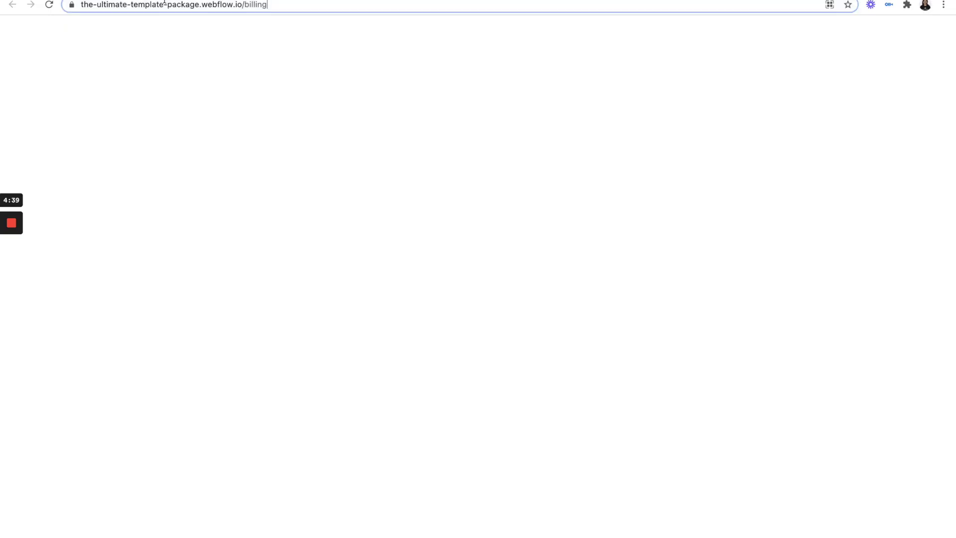
pyautogui.hotkey('ctrl', 'Right')
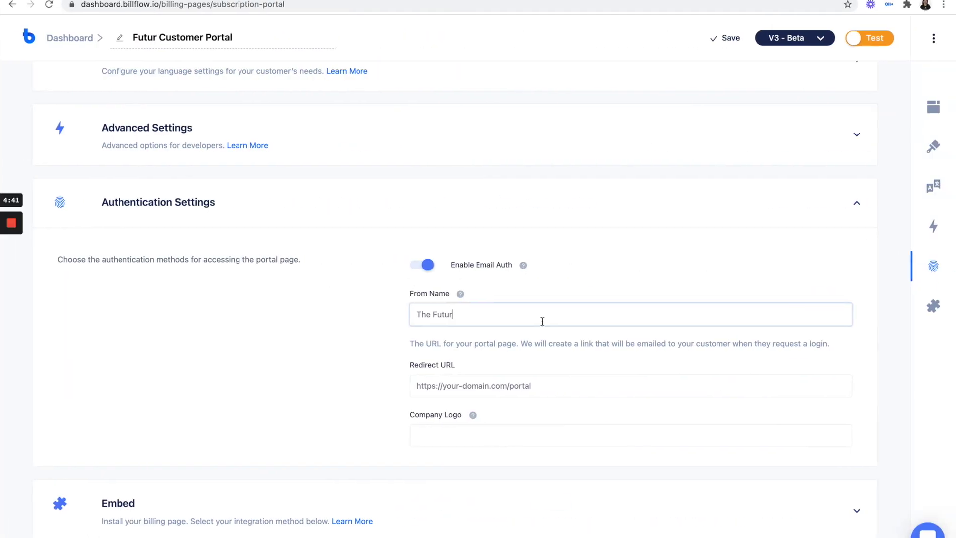
pyautogui.doubleClick(493, 386)
pyautogui.tripleClick(492, 386)
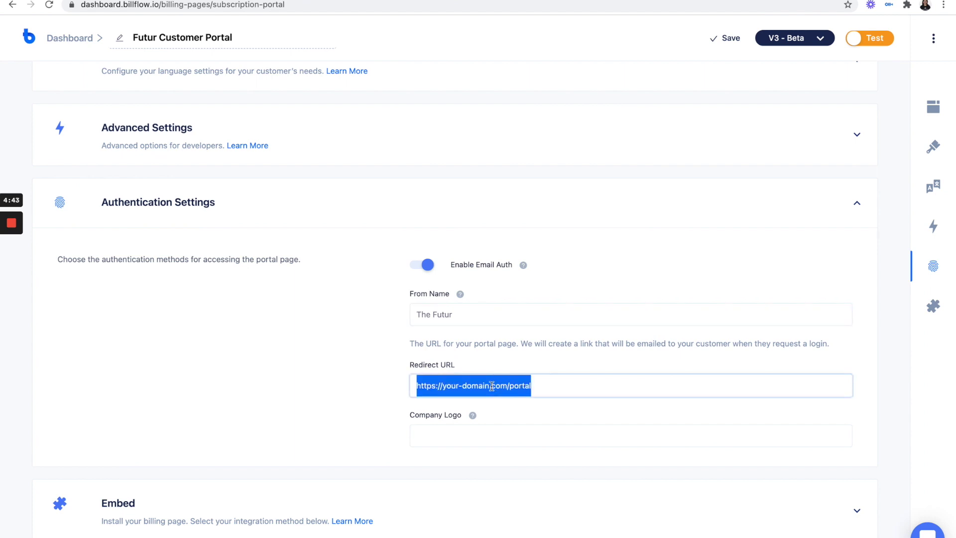
pyautogui.press('super+v')
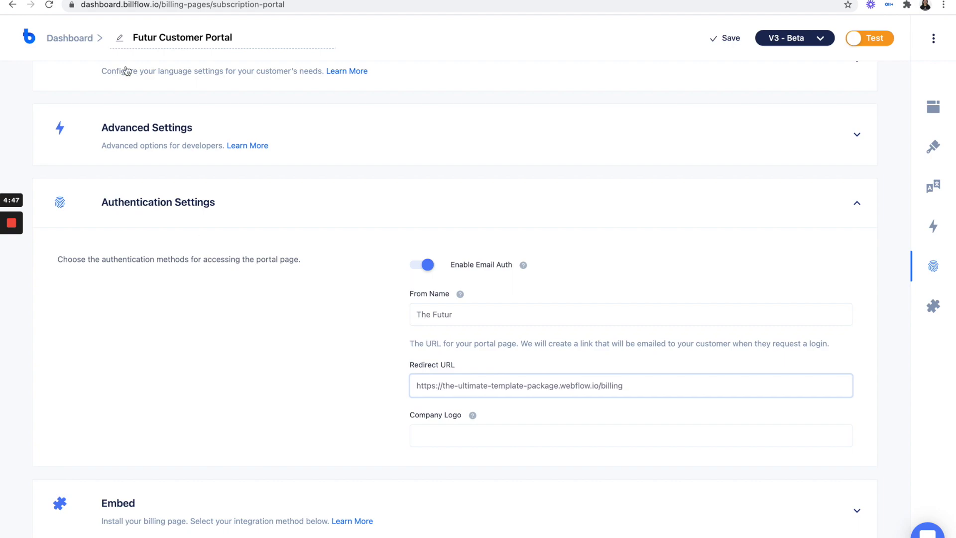
pyautogui.hotkey('ctrl', 'Tab')
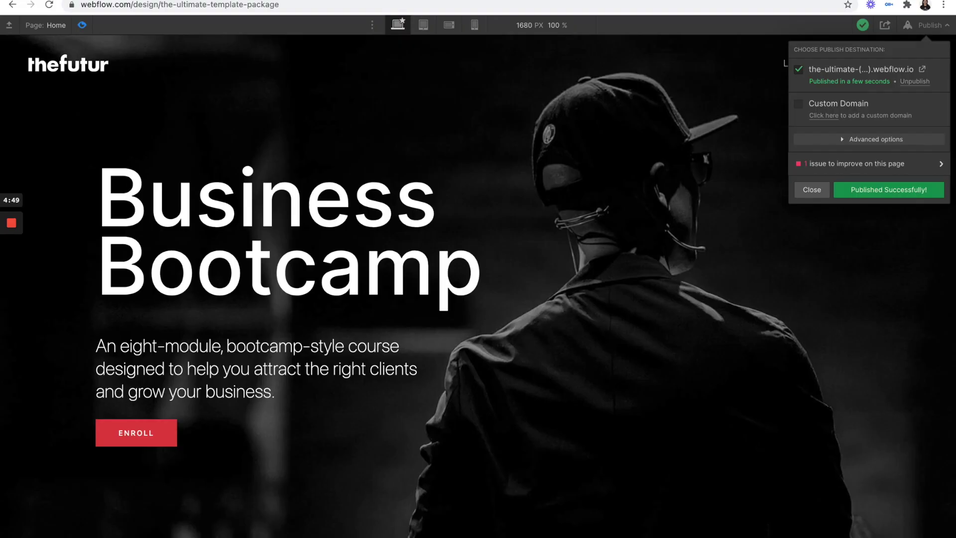
# Open the hosted file of the white thefutur logo SVG from Webflow's Assets.
pyautogui.click(84, 33)
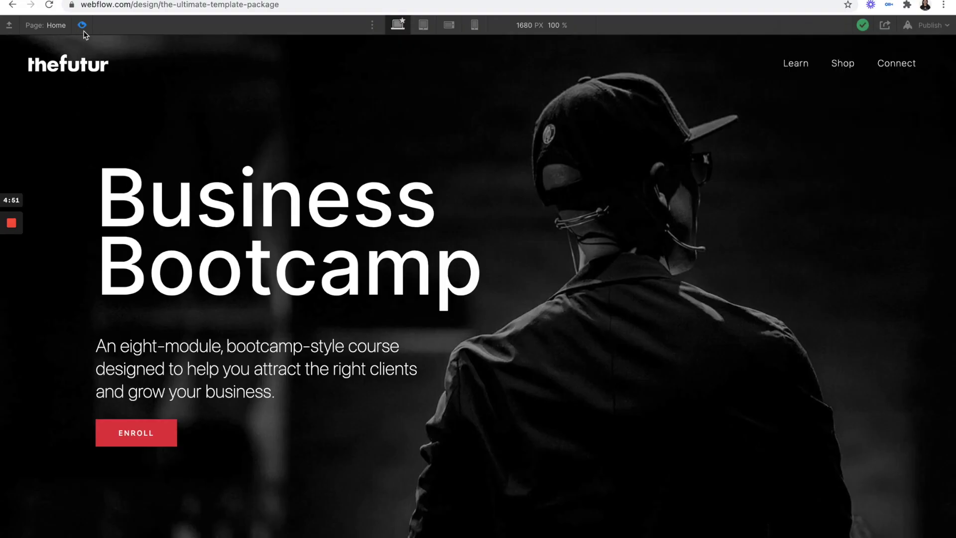
pyautogui.click(82, 27)
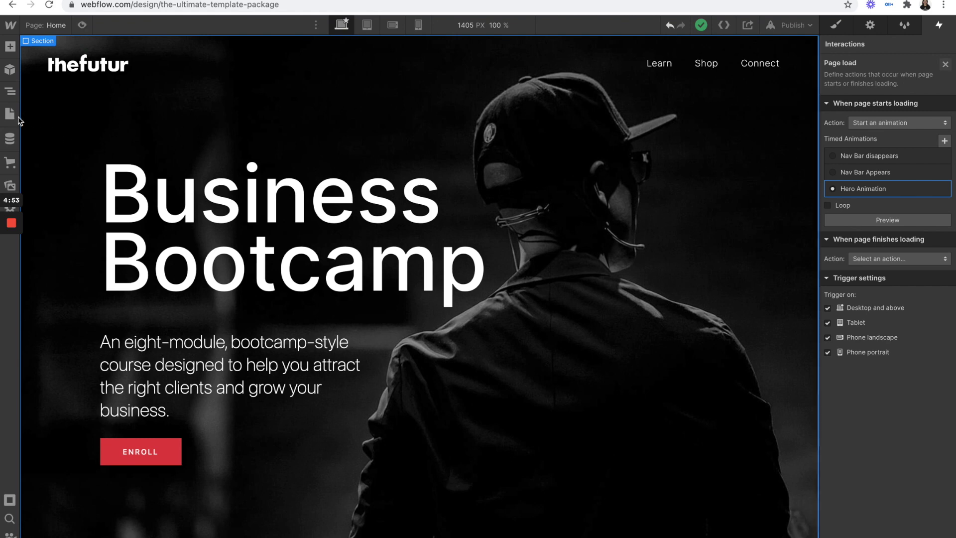
pyautogui.click(10, 185)
pyautogui.click(153, 188)
pyautogui.click(153, 188)
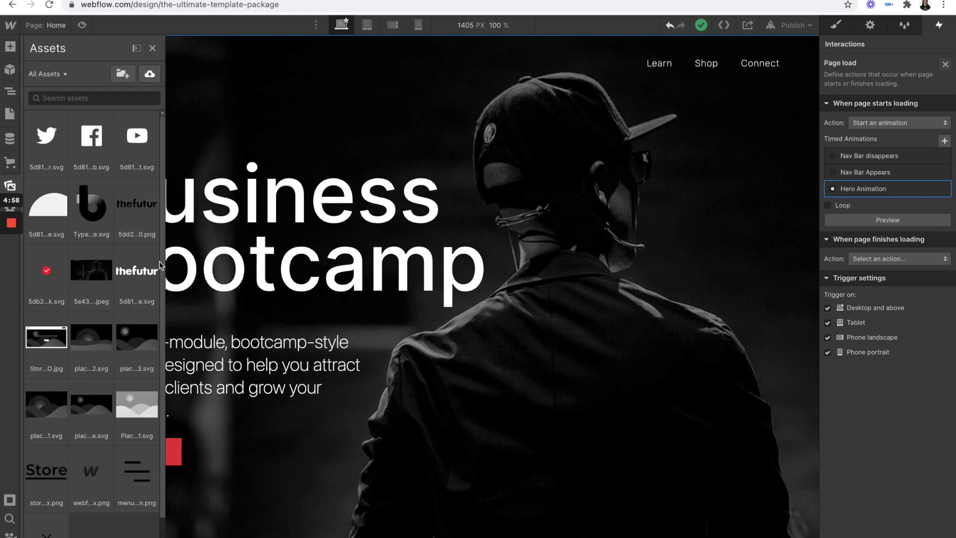
pyautogui.click(155, 256)
pyautogui.click(147, 352)
# Paste the white Futur logo's SVG URL into Billflow's Company Logo field.
pyautogui.click(246, 6)
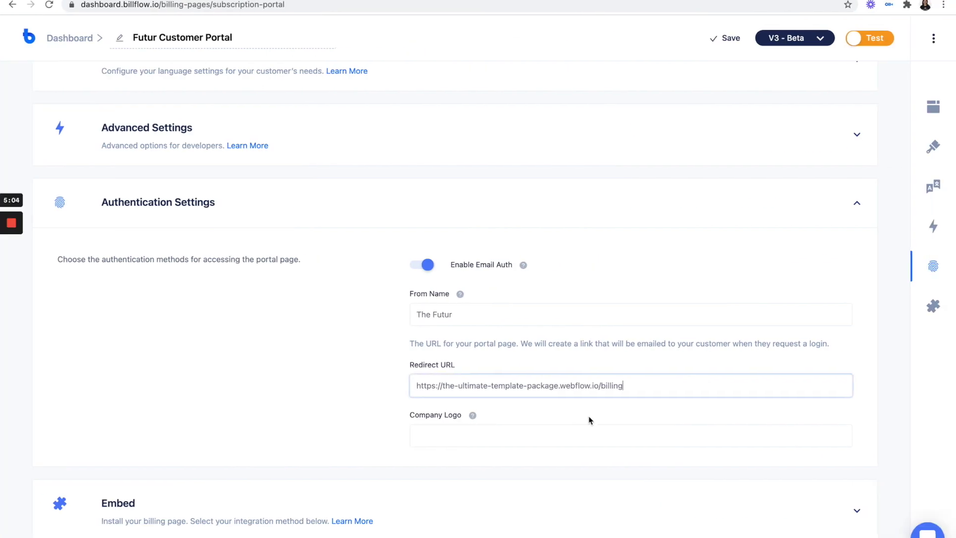
pyautogui.click(524, 421)
pyautogui.write('https://uploads-ssl.webflow.com/6099648f3d844d270783ee36/609969bb43f3a685a109a797_5d816b07d2693877cadbcad7_the-futur-logo-white.svg')
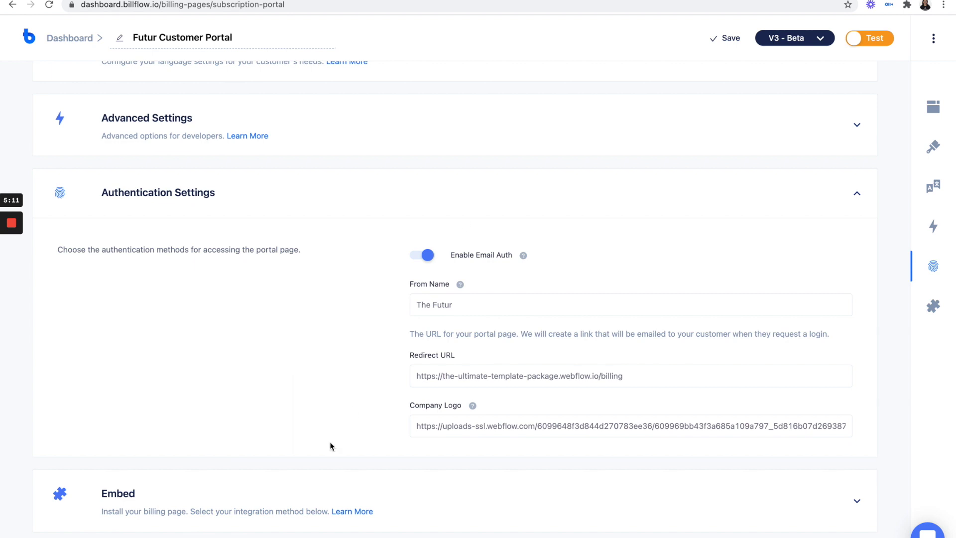
pyautogui.click(315, 495)
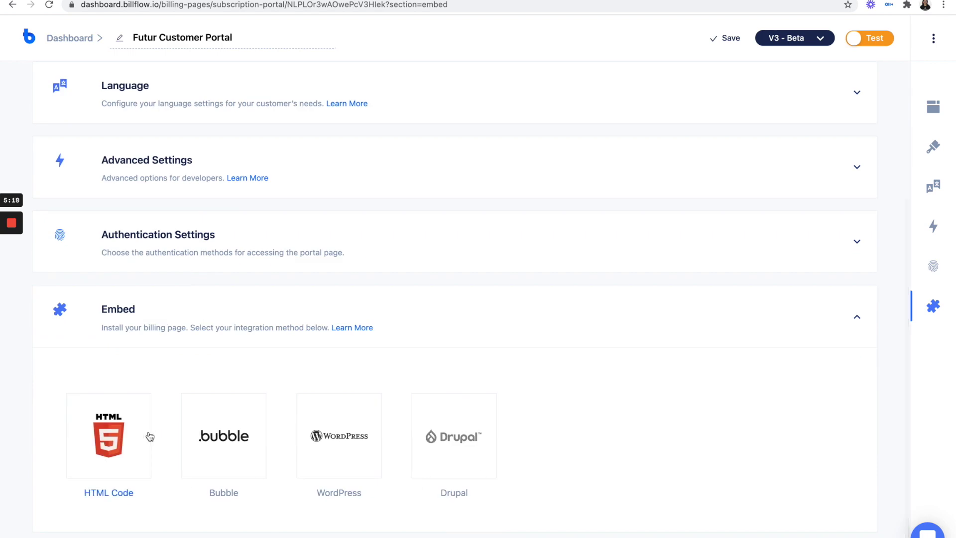
# Paste Billflow's HTML Code embed into the Billing page's HTML Embed and save it.
pyautogui.click(118, 432)
pyautogui.scroll(-2, 688, 376)
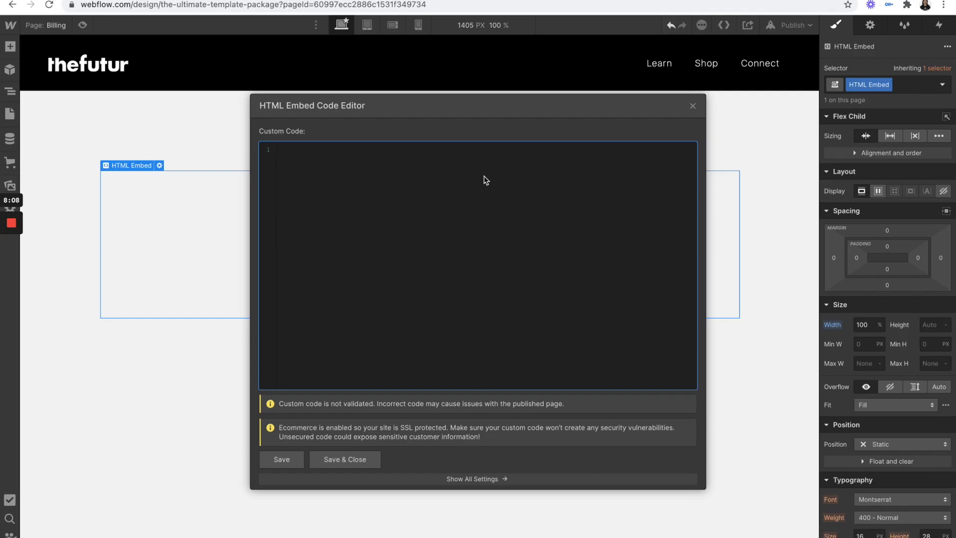
pyautogui.hotkey('ctrl', 'v')
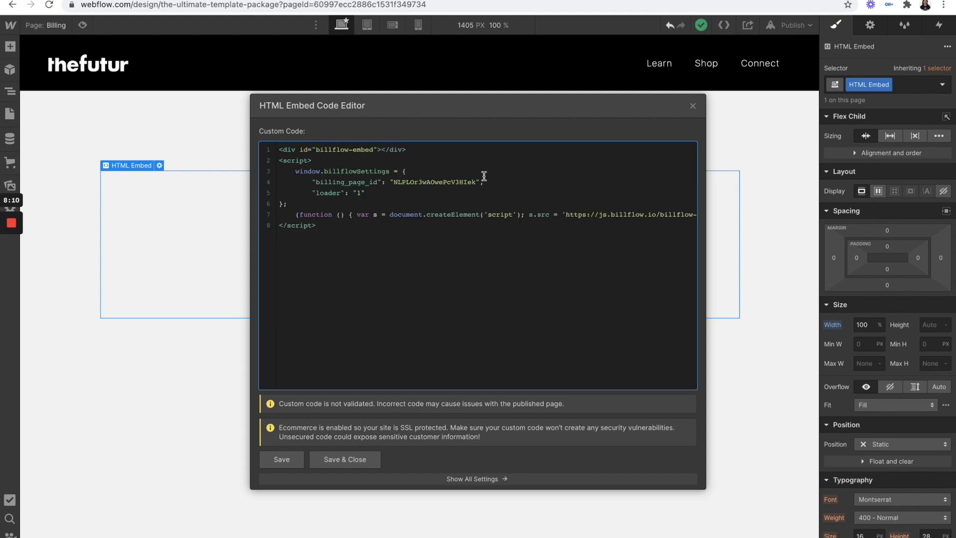
pyautogui.click(345, 460)
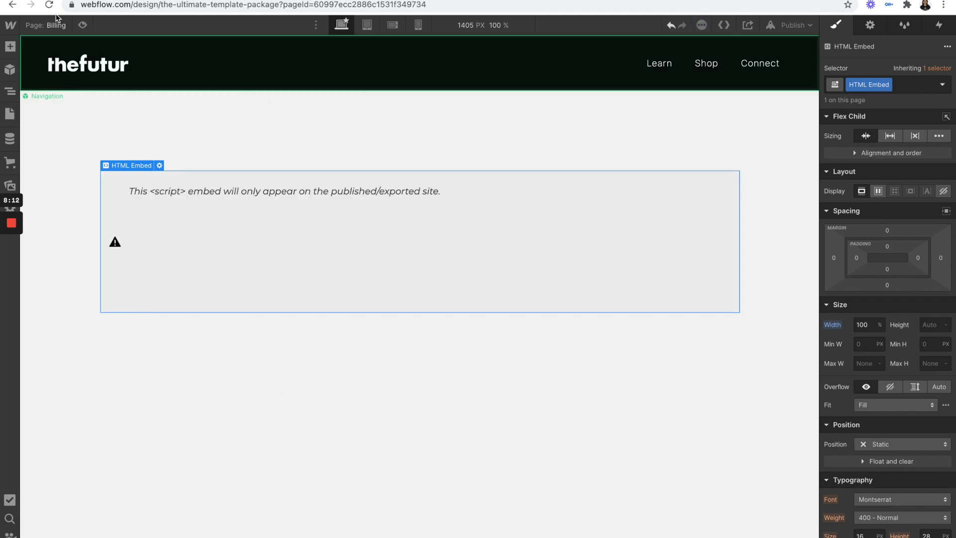
# Place the Footer symbol below the embed on the Billing page and publish the site.
pyautogui.click(15, 74)
pyautogui.moveTo(53, 132); pyautogui.dragTo(237, 475)
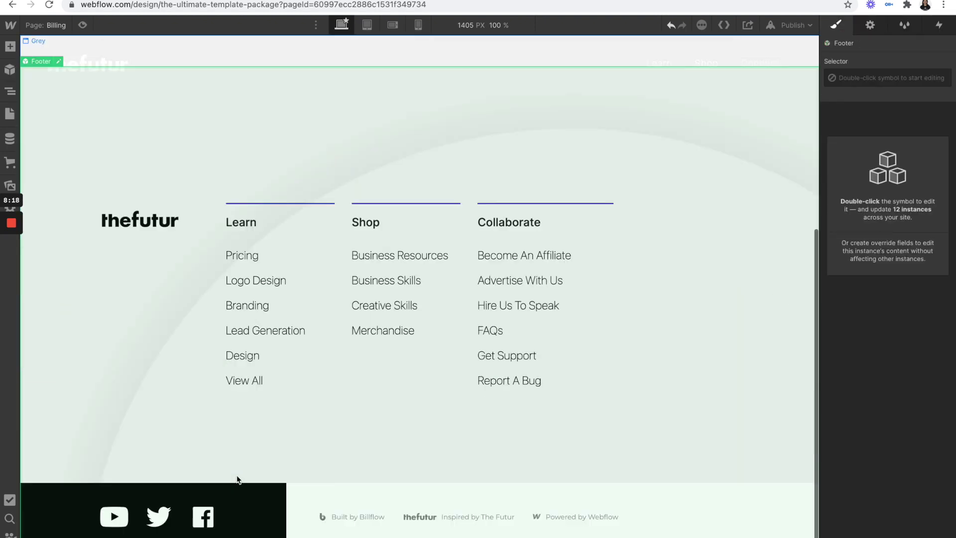
pyautogui.scroll(6, 237, 475)
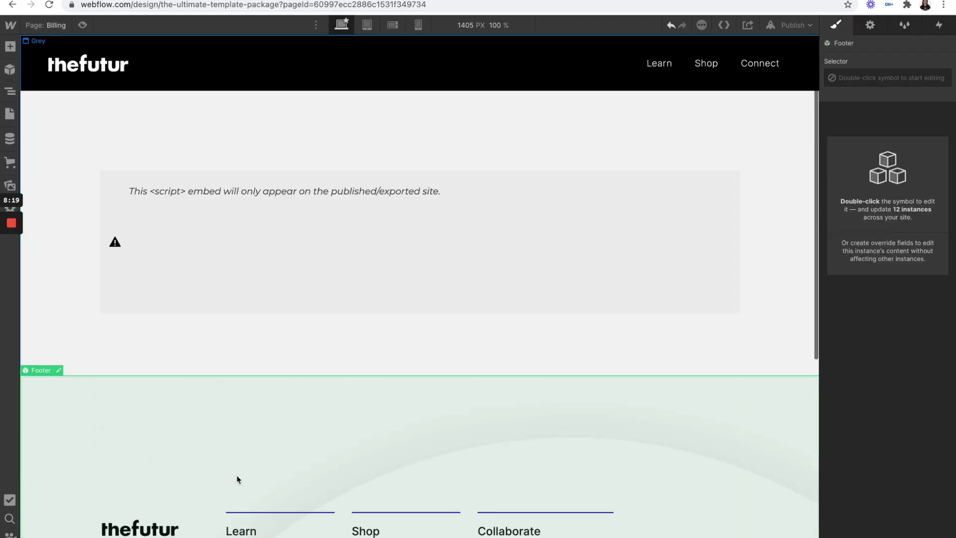
pyautogui.click(232, 358)
pyautogui.click(794, 24)
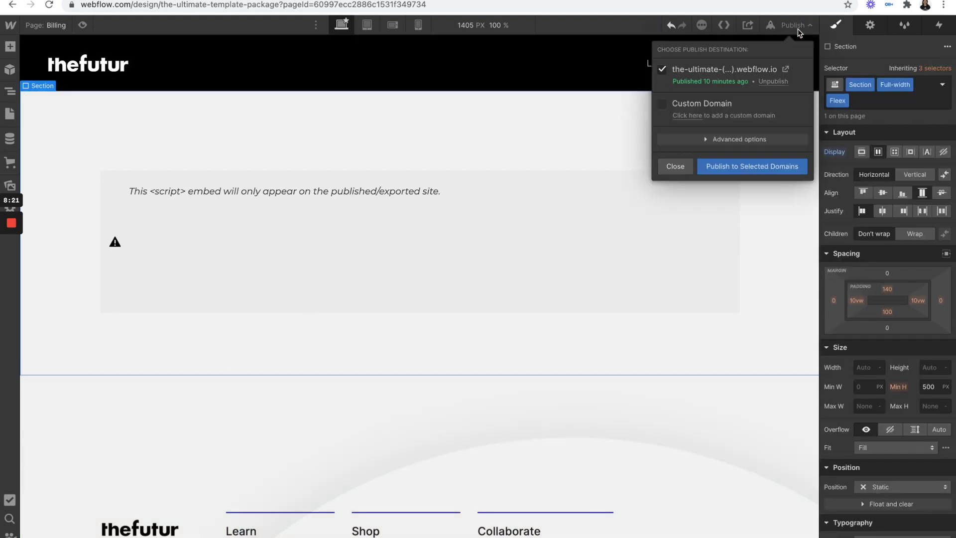
pyautogui.click(736, 165)
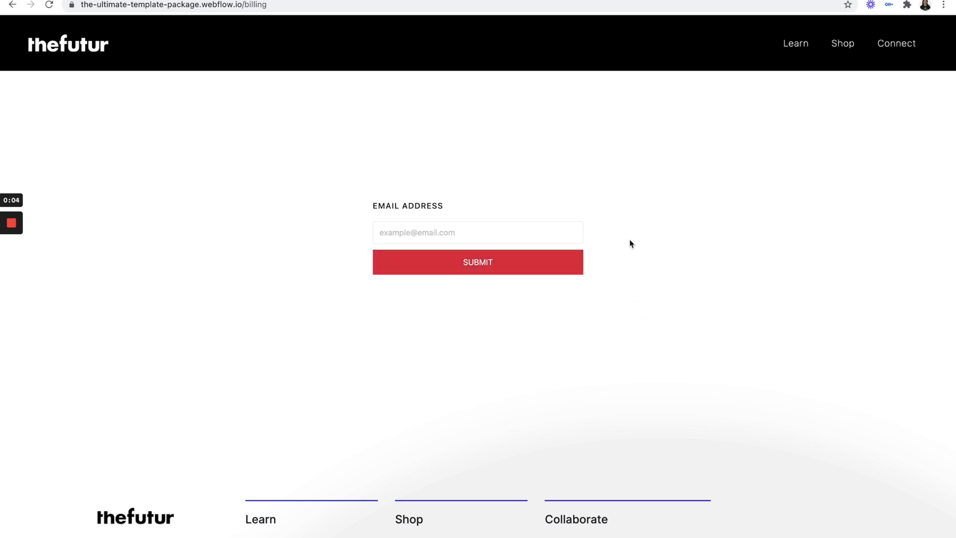
# On the live site, buy the $999 monthly Payment Plan with the test card.
pyautogui.click(446, 230)
pyautogui.hotkey('ctrl', 'Tab')
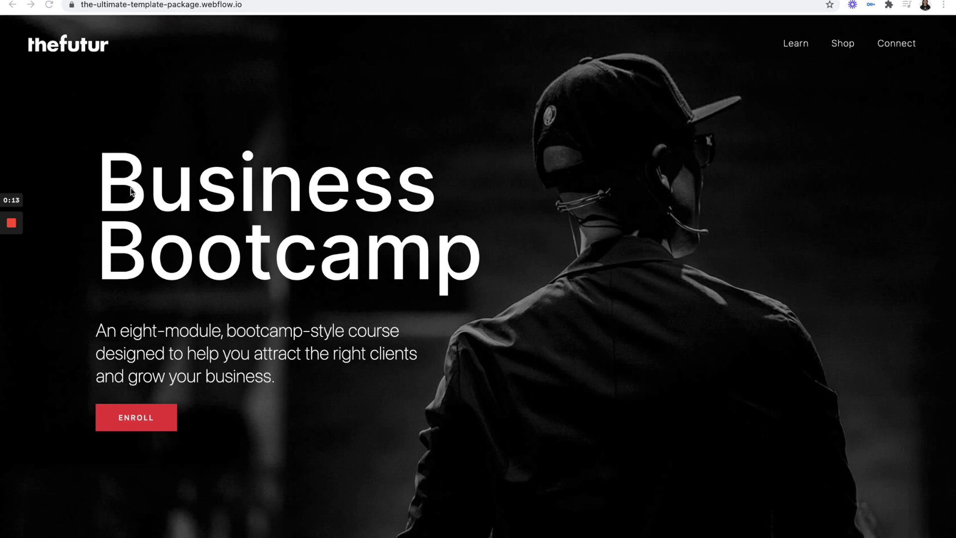
pyautogui.scroll(-15, 131, 192)
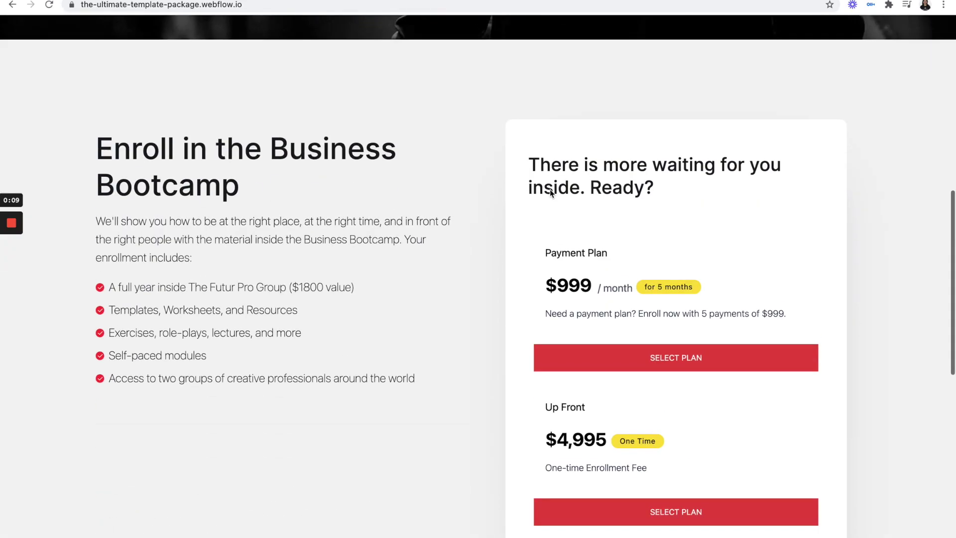
pyautogui.click(667, 226)
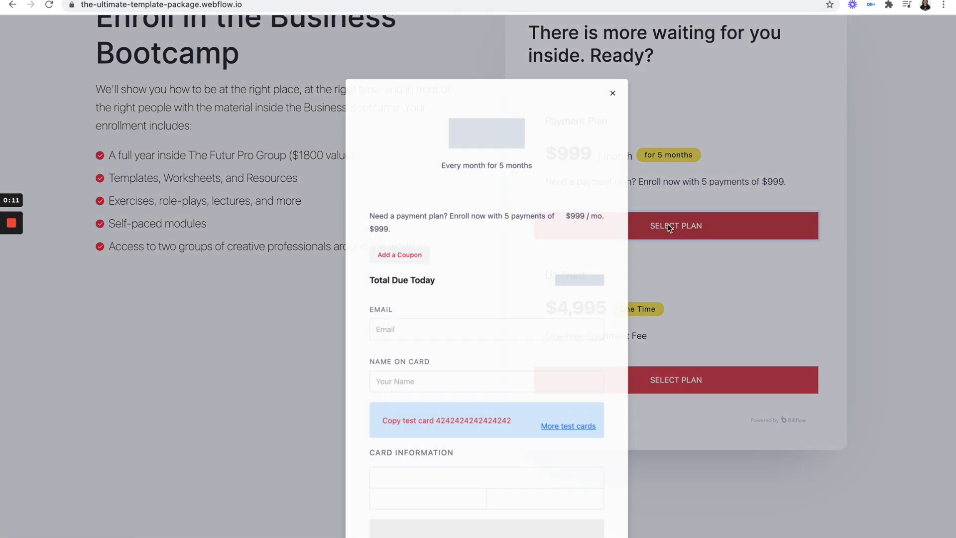
pyautogui.click(440, 341)
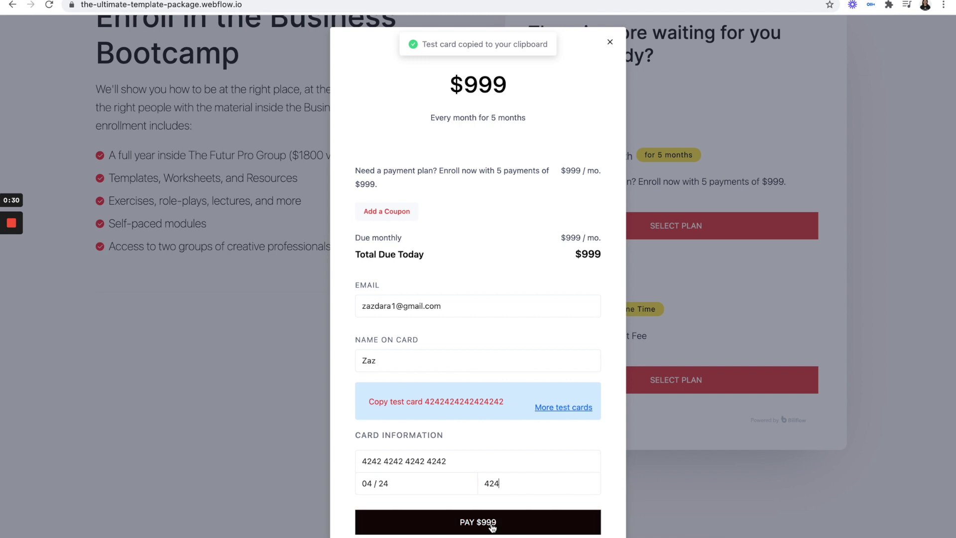
pyautogui.click(492, 527)
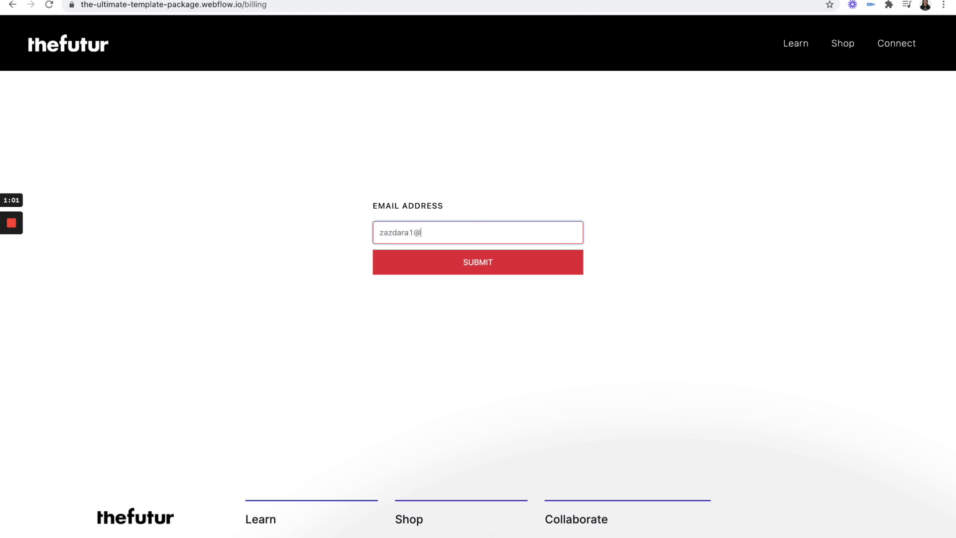
# Request a portal login link for the customer's Gmail address and follow the emailed Access Portal link.
pyautogui.write('gmail.com')
pyautogui.click(520, 266)
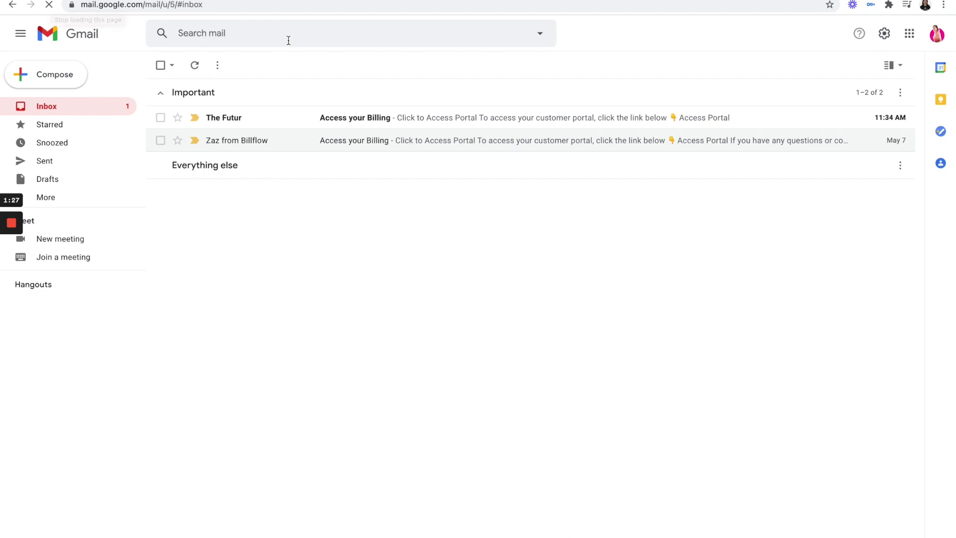
pyautogui.click(232, 120)
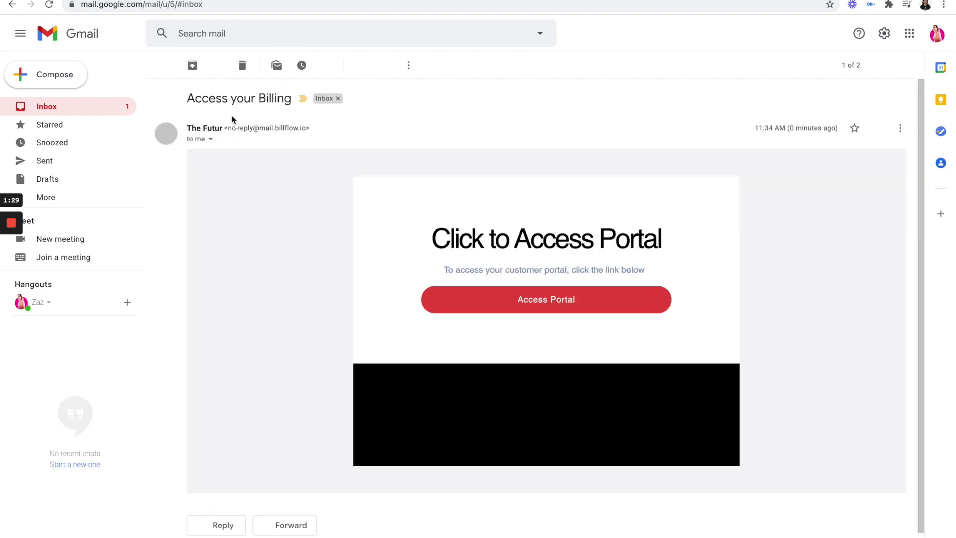
pyautogui.click(550, 297)
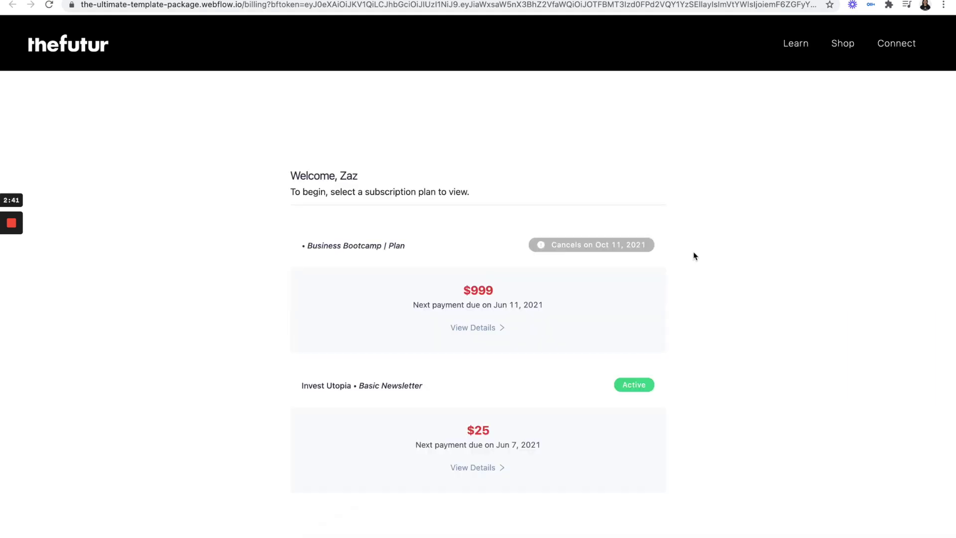
# View the Business Bootcamp subscription details, then open and dismiss the Update Card form.
pyautogui.scroll(-10, 695, 256)
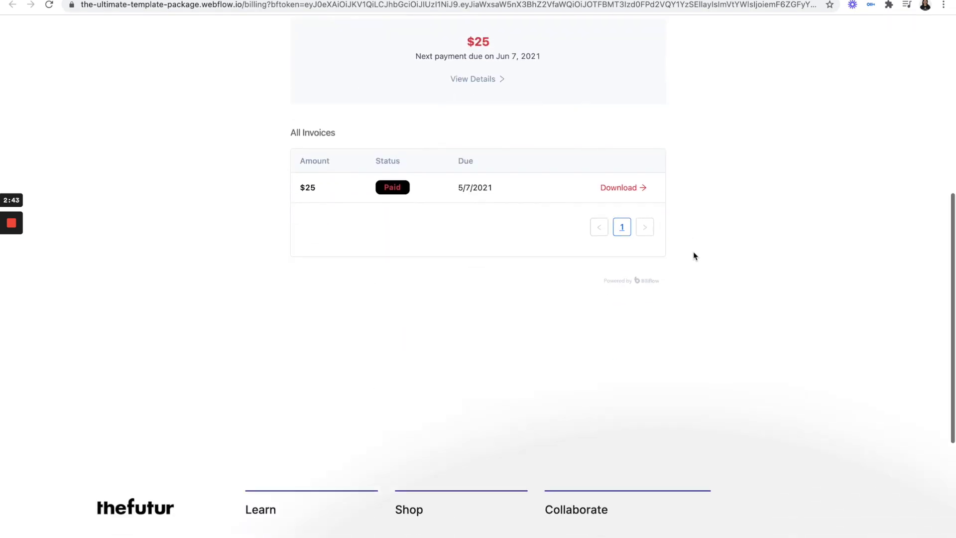
pyautogui.scroll(10, 694, 254)
pyautogui.click(472, 329)
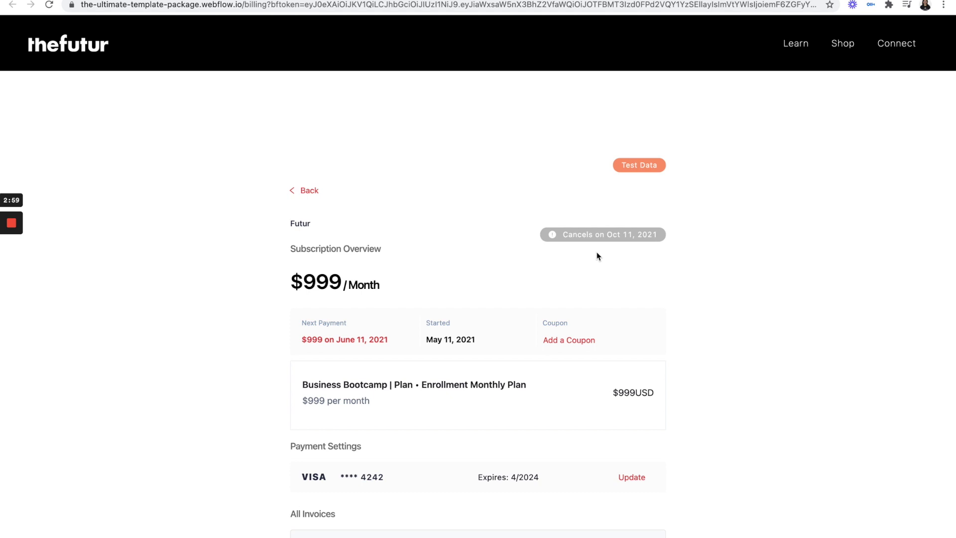
pyautogui.scroll(-1, 598, 256)
pyautogui.scroll(-3, 689, 354)
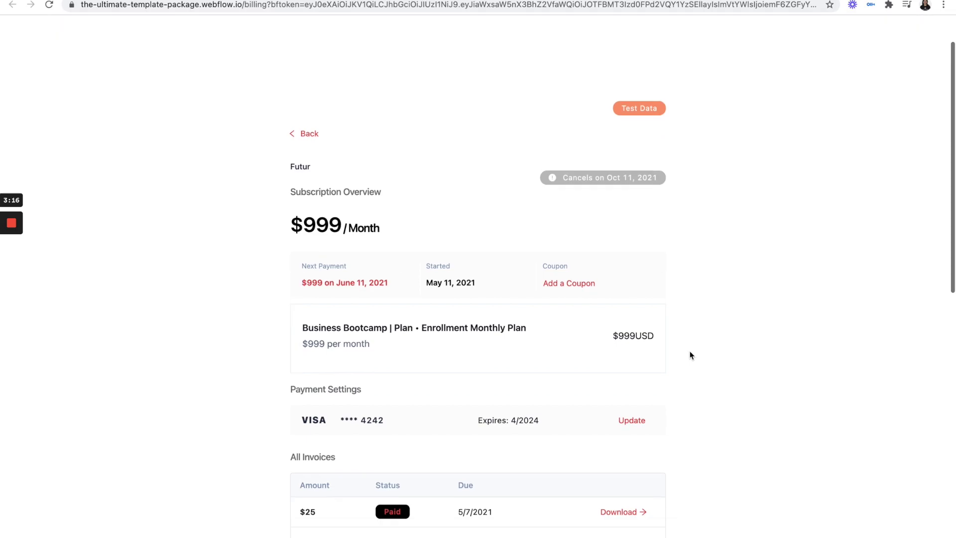
pyautogui.click(638, 383)
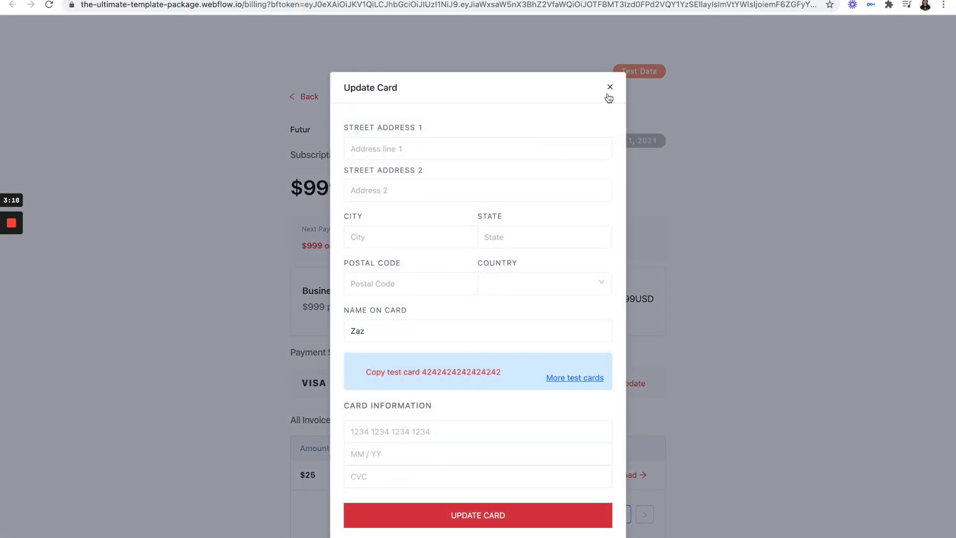
pyautogui.click(608, 88)
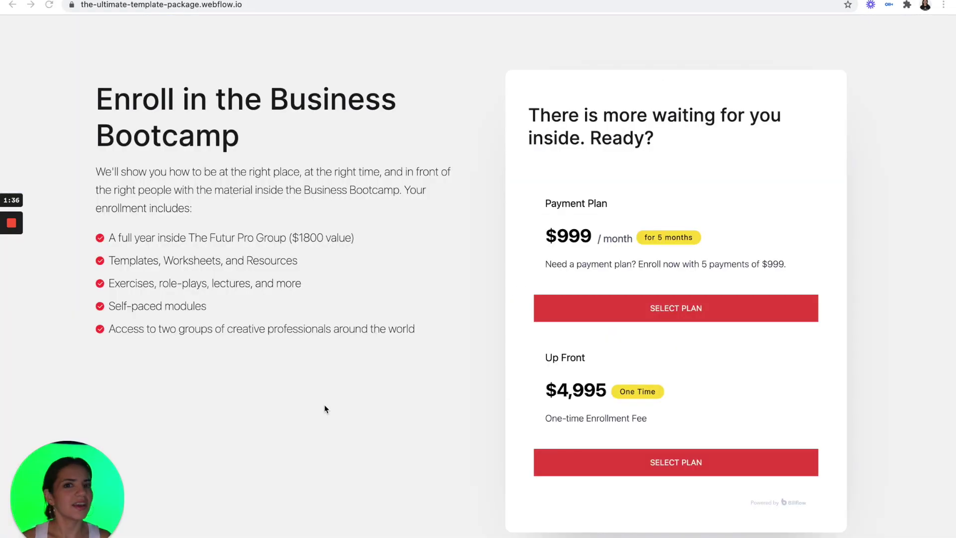